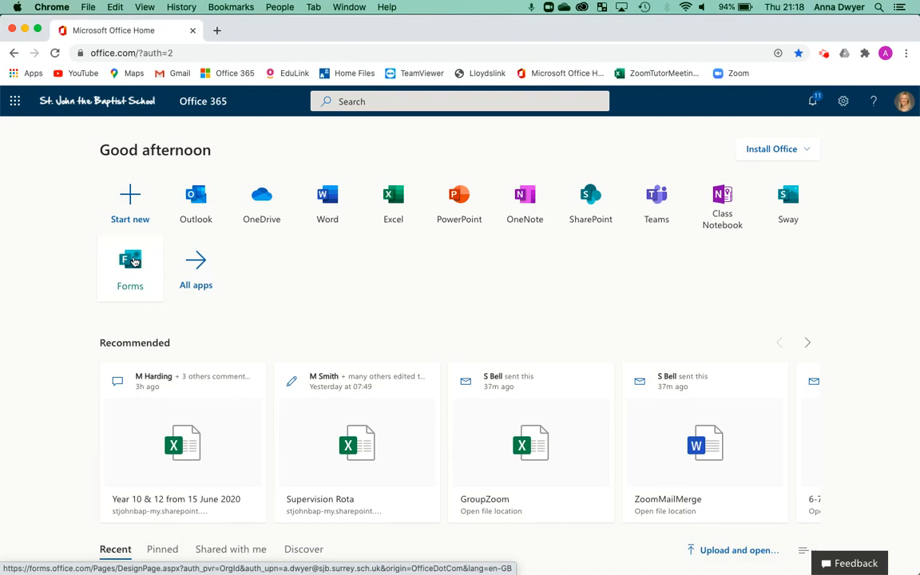
Step: Open Microsoft Forms and look through the forms shared with you and the 19-20 Year 12 Maths group forms
{"action": "left_click", "coordinate": [131, 260]}
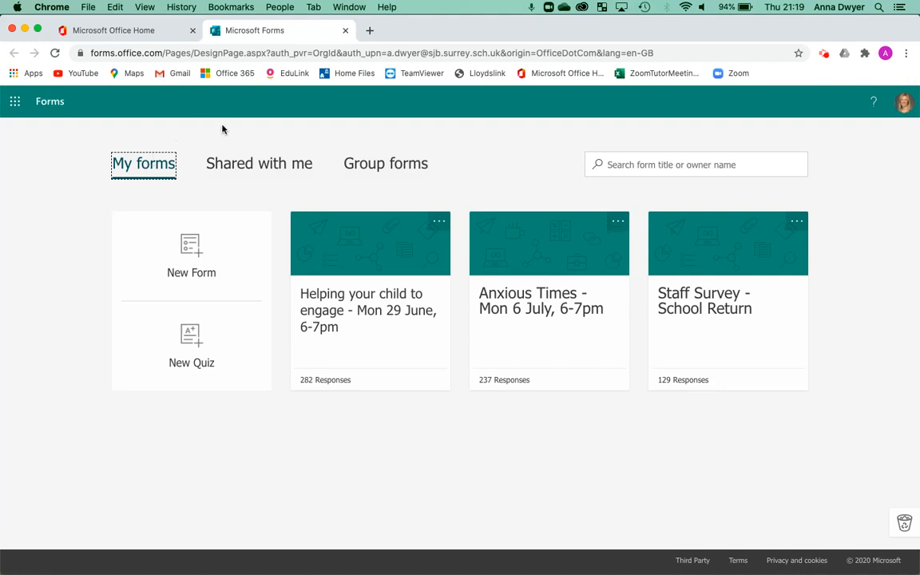
{"action": "left_click", "coordinate": [258, 166]}
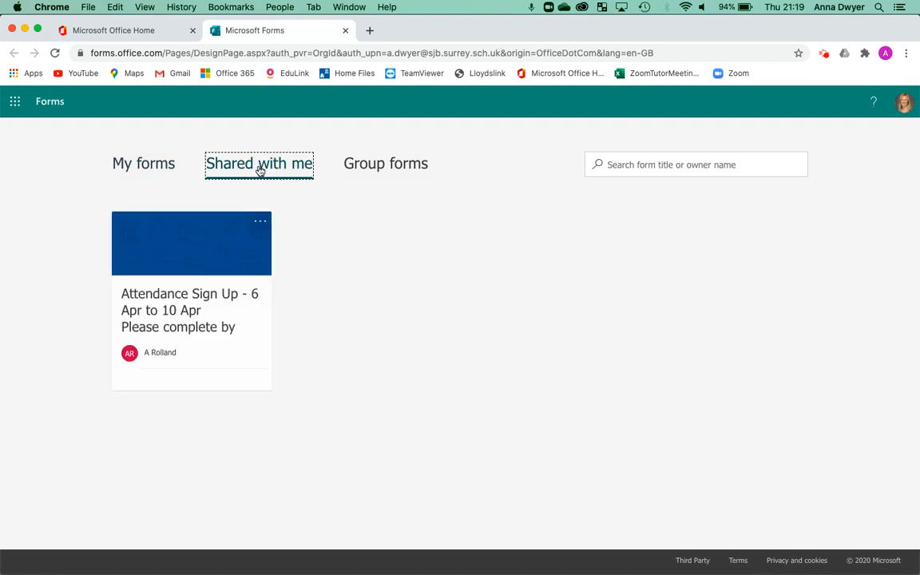
{"action": "left_click", "coordinate": [382, 169]}
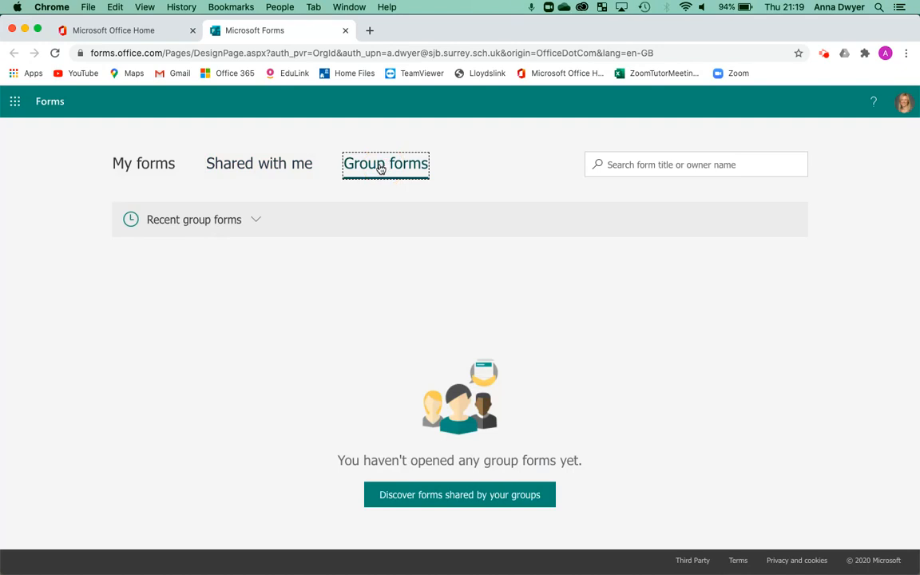
{"action": "left_click", "coordinate": [254, 222]}
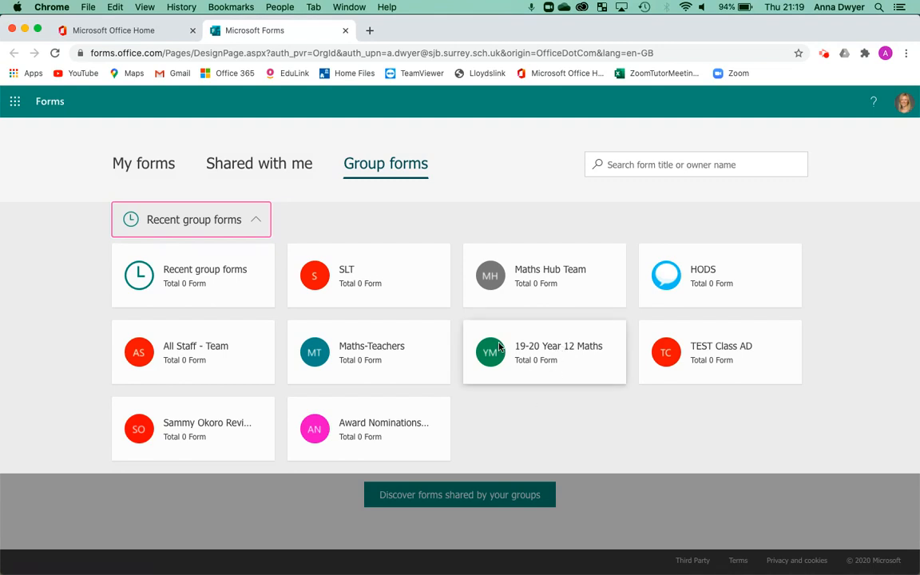
{"action": "left_click", "coordinate": [551, 354]}
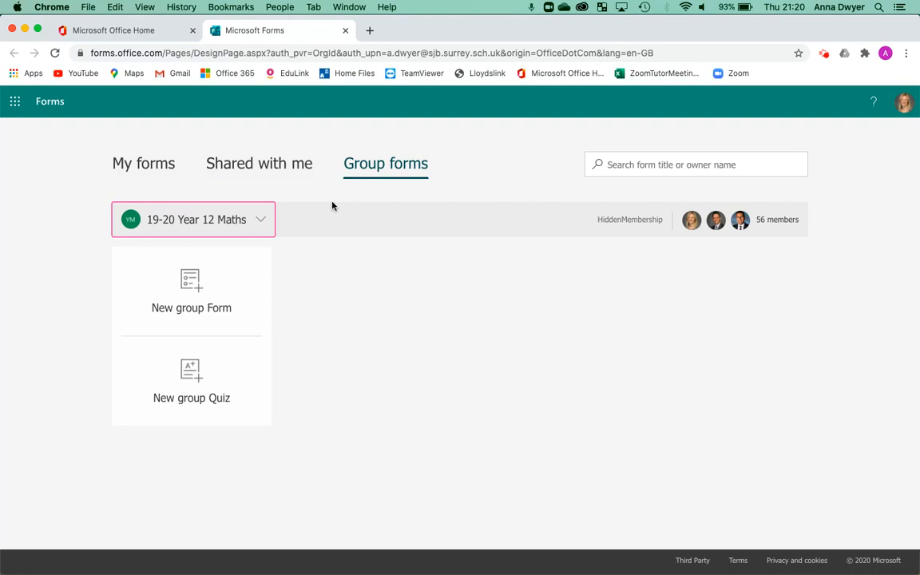
Step: Create a new personal form titled "Test Form / Survey" with the description text "Description"
{"action": "left_click", "coordinate": [146, 166]}
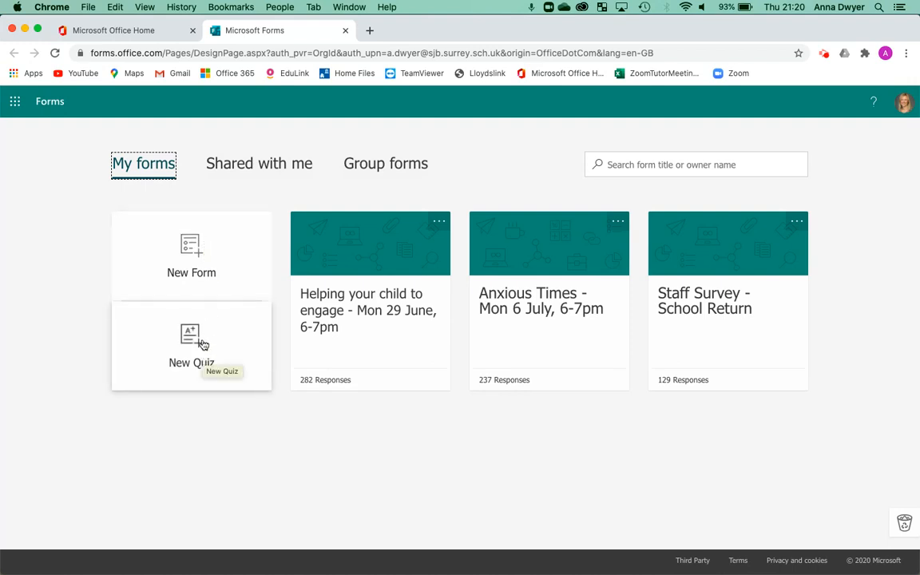
{"action": "left_click", "coordinate": [193, 246]}
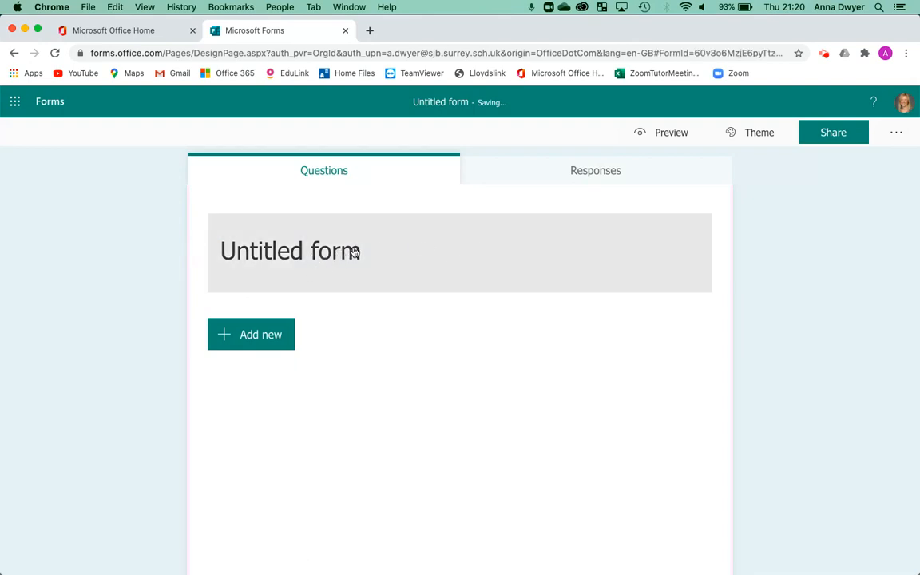
{"action": "left_click", "coordinate": [376, 249]}
{"action": "type", "text": "T"}
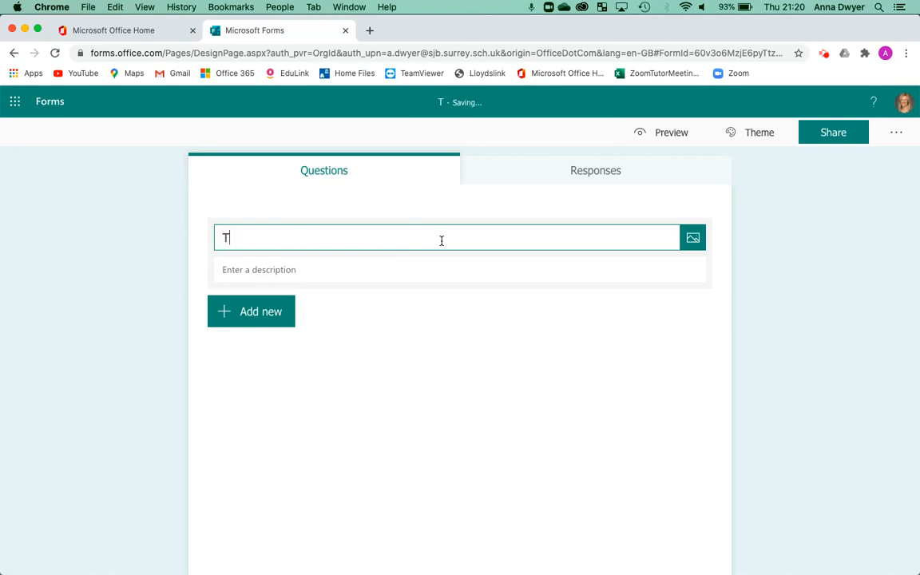
{"action": "type", "text": "est Form"}
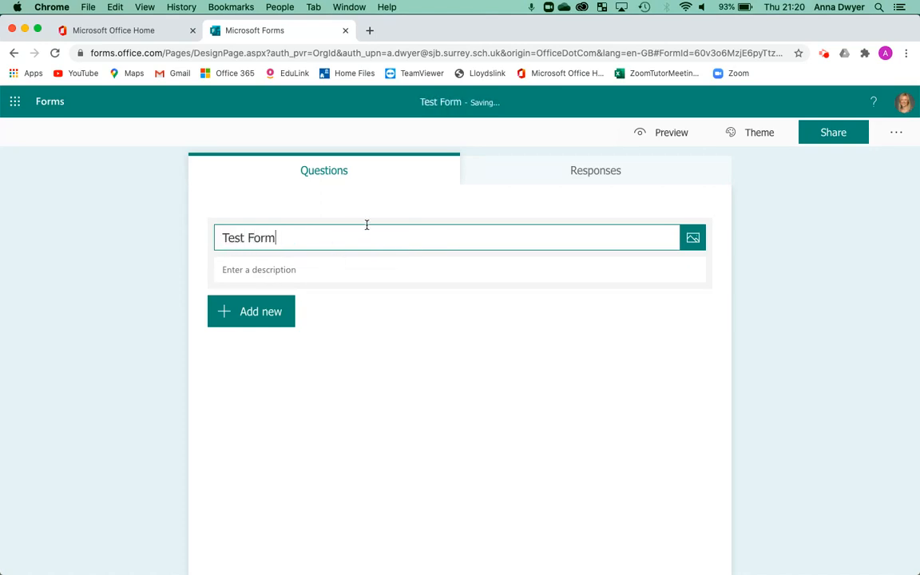
{"action": "type", "text": " / Survey"}
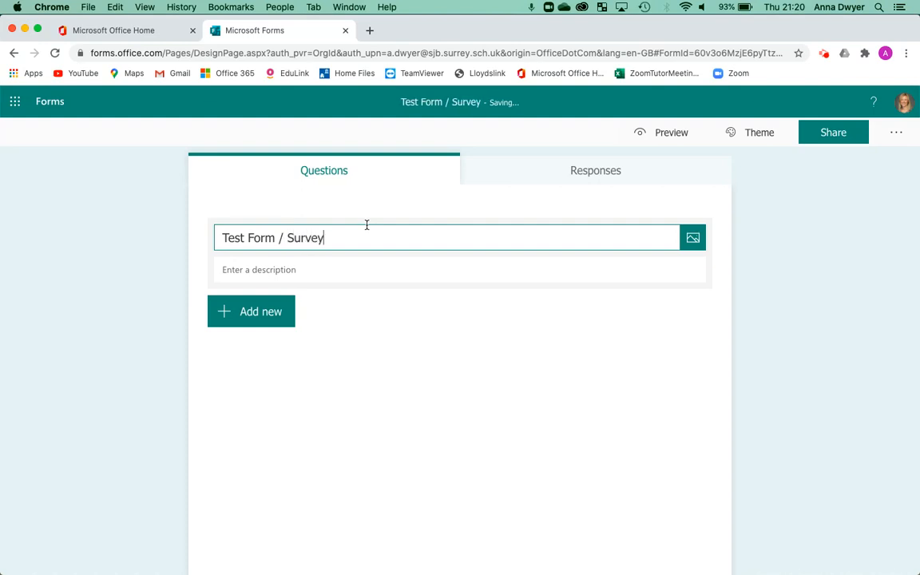
{"action": "left_click", "coordinate": [333, 265]}
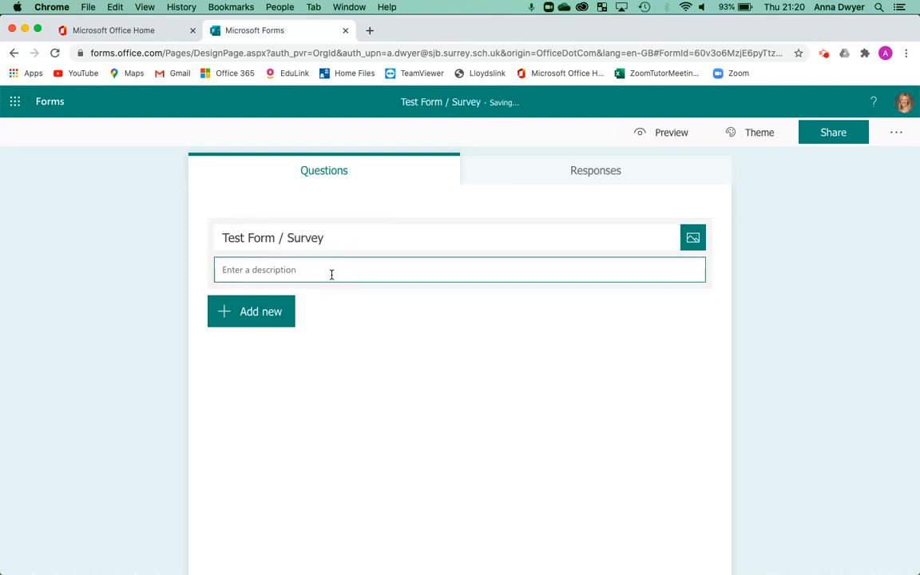
{"action": "type", "text": "Description"}
Step: Add a text question labelled "Name" to the form
{"action": "left_click", "coordinate": [229, 318]}
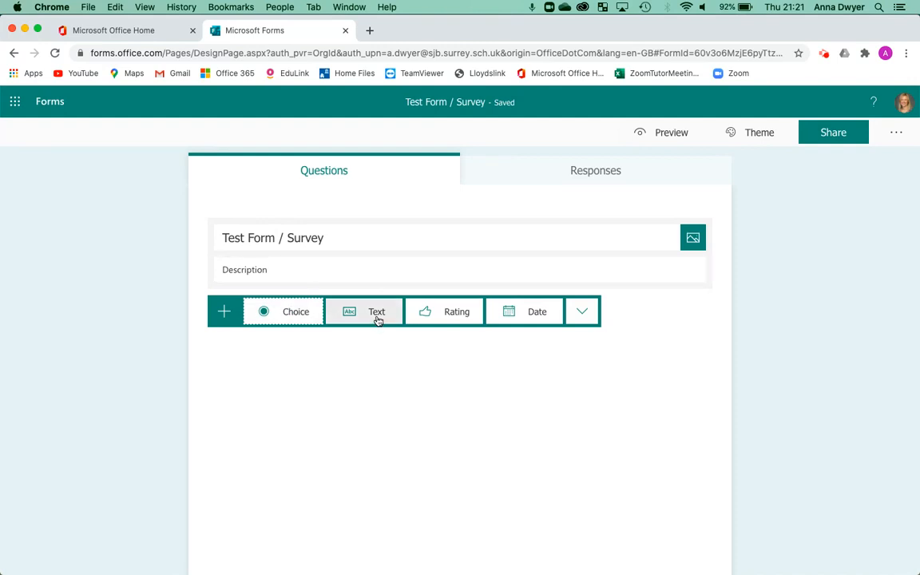
{"action": "left_click", "coordinate": [582, 312]}
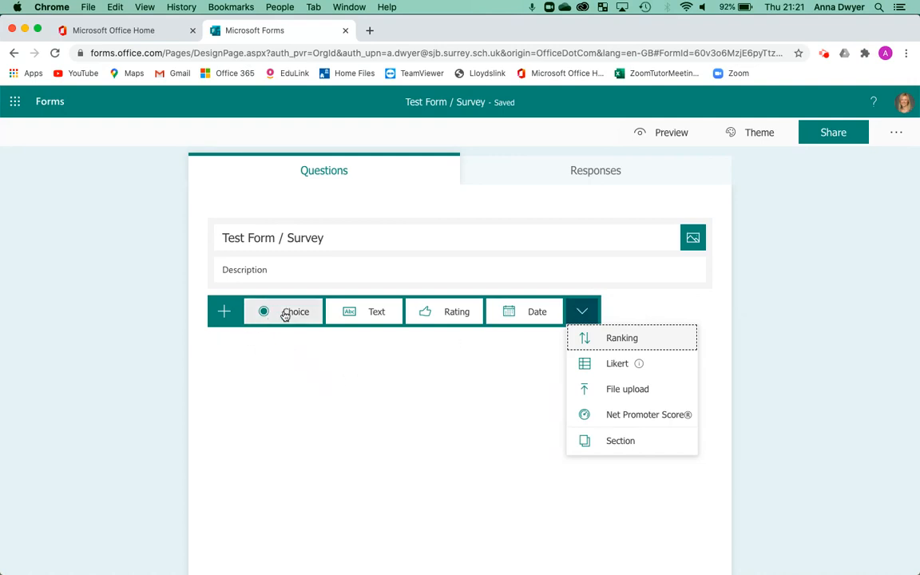
{"action": "left_click", "coordinate": [367, 313]}
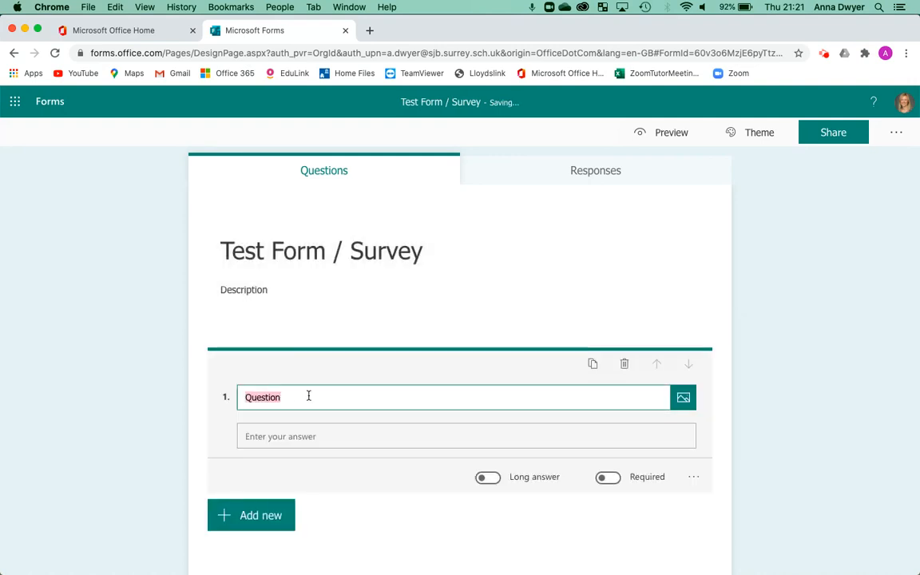
{"action": "type", "text": "Name"}
{"action": "scroll", "coordinate": [203, 434], "scroll_direction": "down", "scroll_amount": 1}
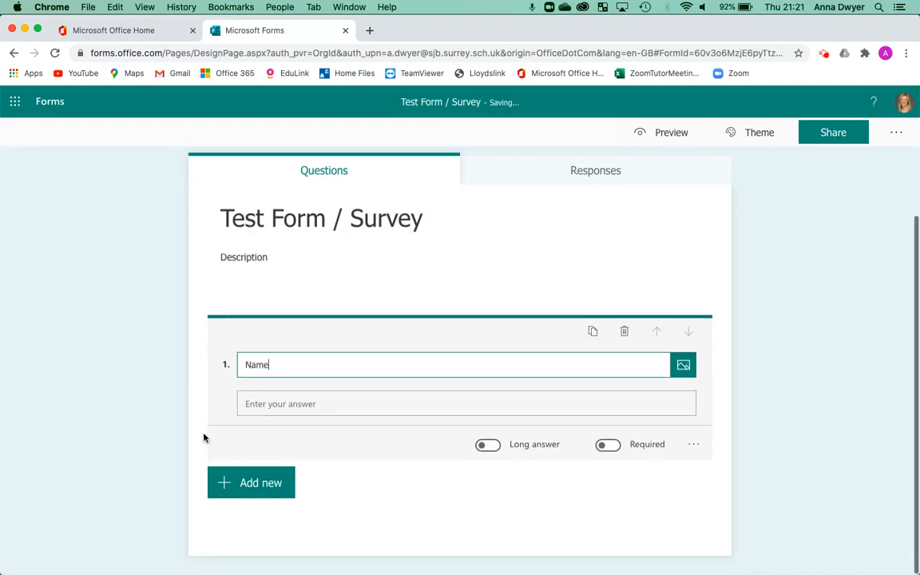
{"action": "left_click", "coordinate": [201, 415]}
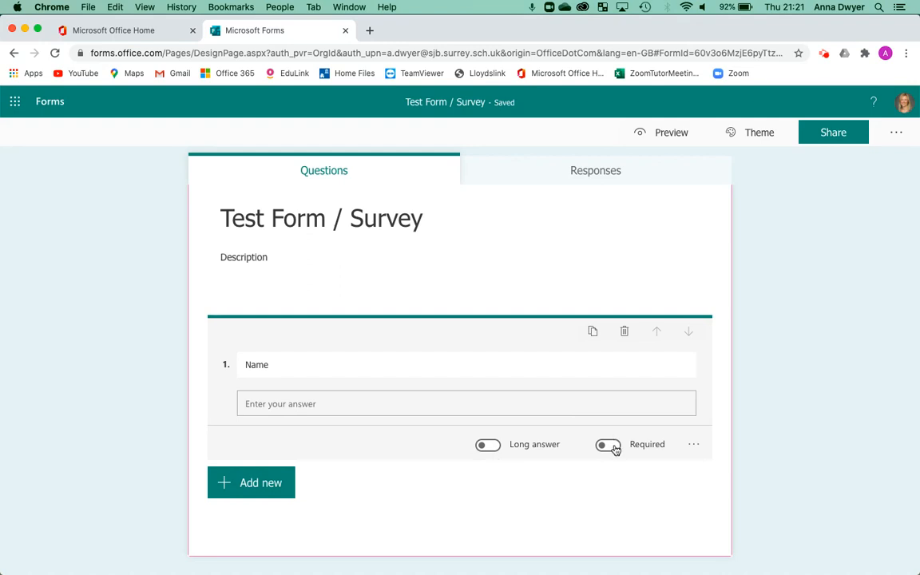
Step: Switch the long answer setting of the Name question on and back off, and make the question required
{"action": "left_click", "coordinate": [488, 445]}
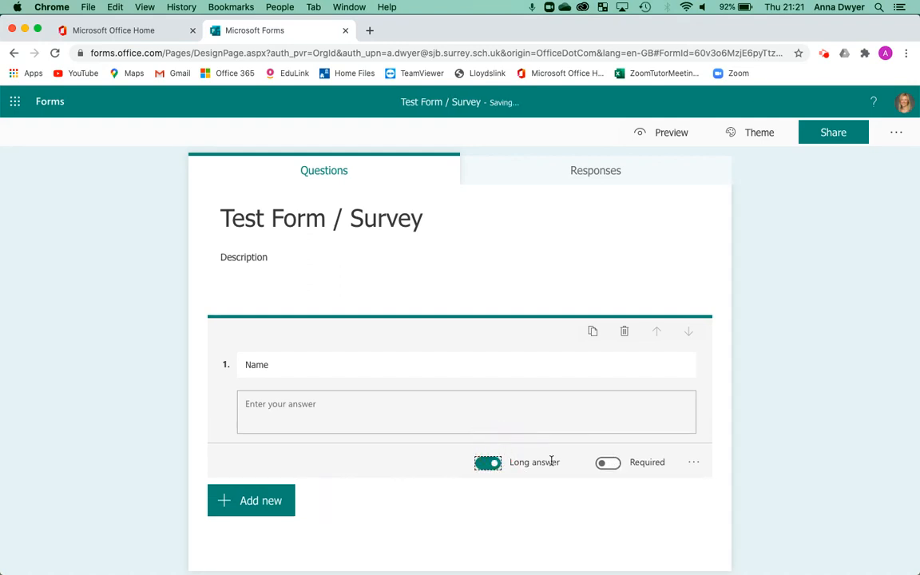
{"action": "left_click", "coordinate": [487, 463]}
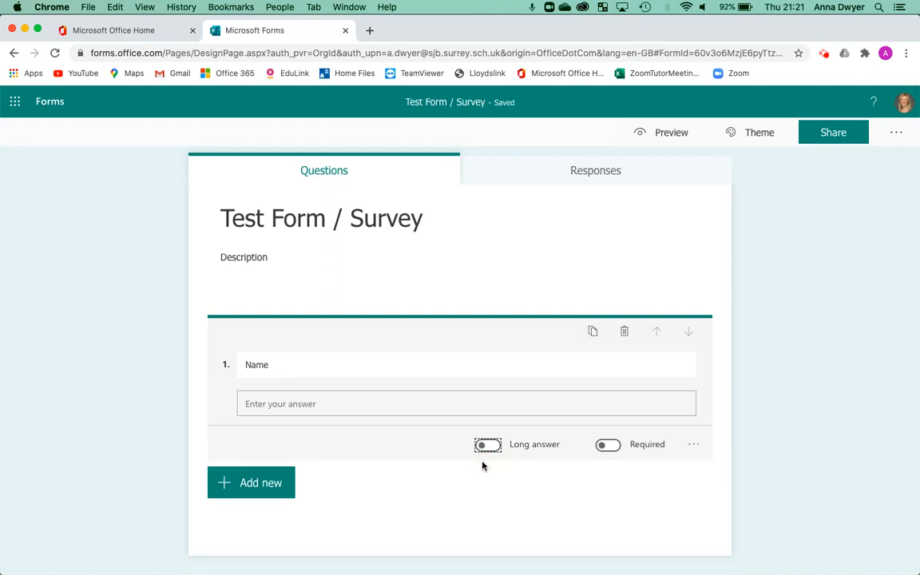
{"action": "left_click", "coordinate": [615, 446]}
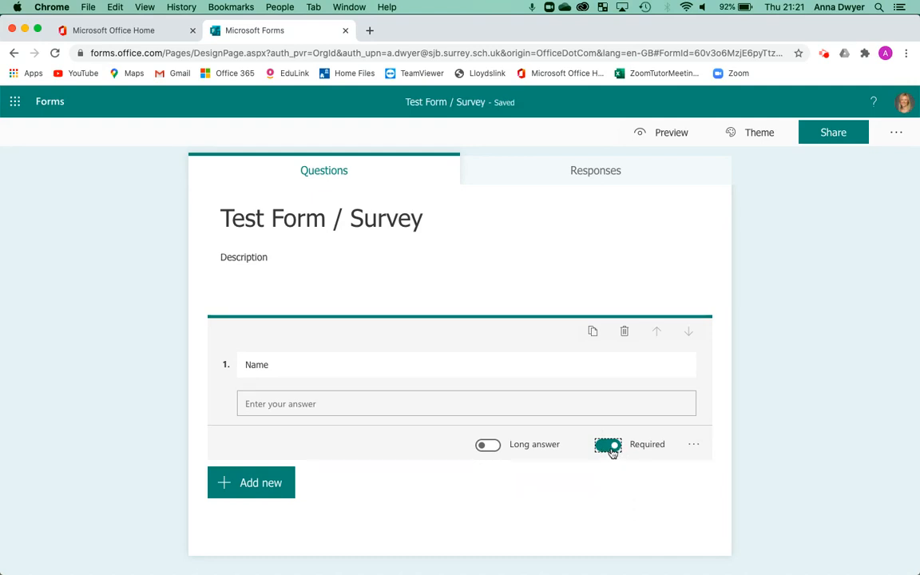
{"action": "left_click", "coordinate": [694, 445]}
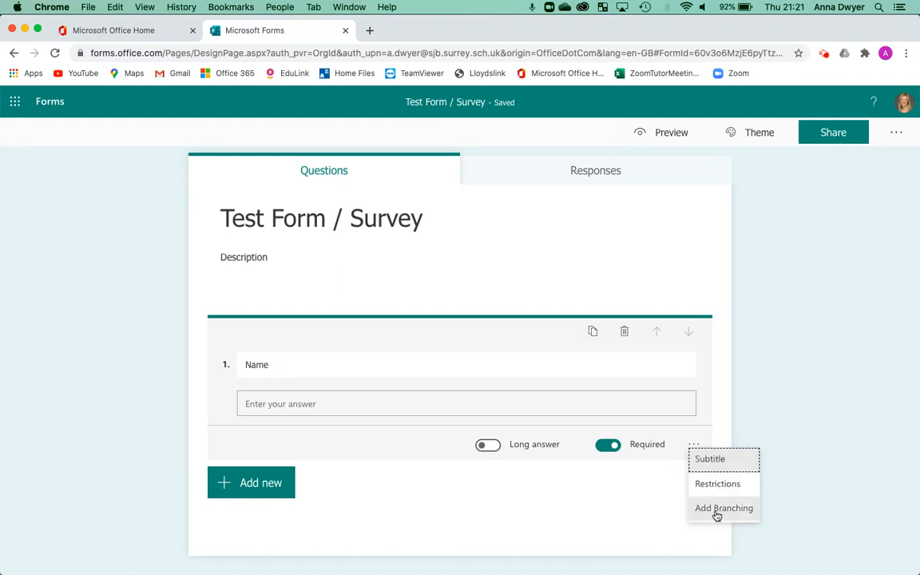
{"action": "left_click", "coordinate": [725, 432]}
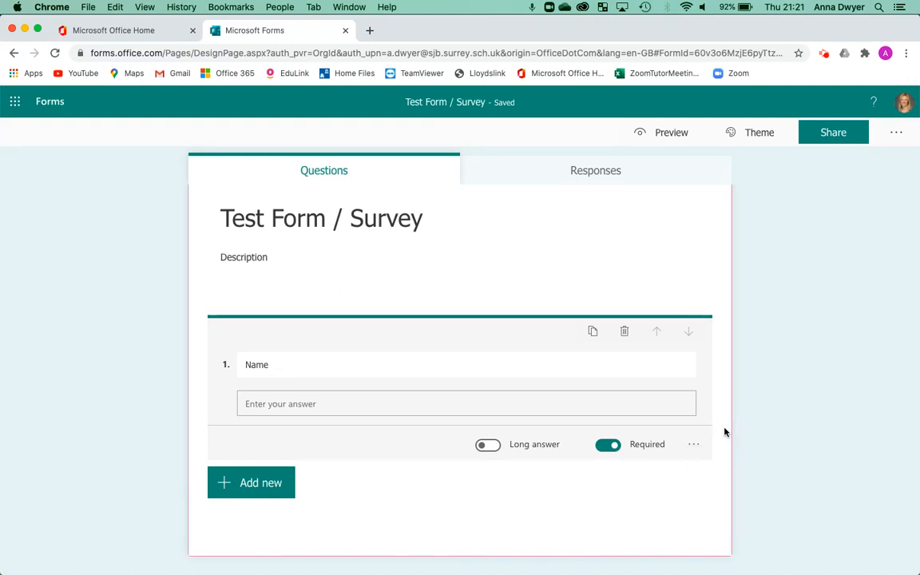
{"action": "left_click", "coordinate": [788, 466]}
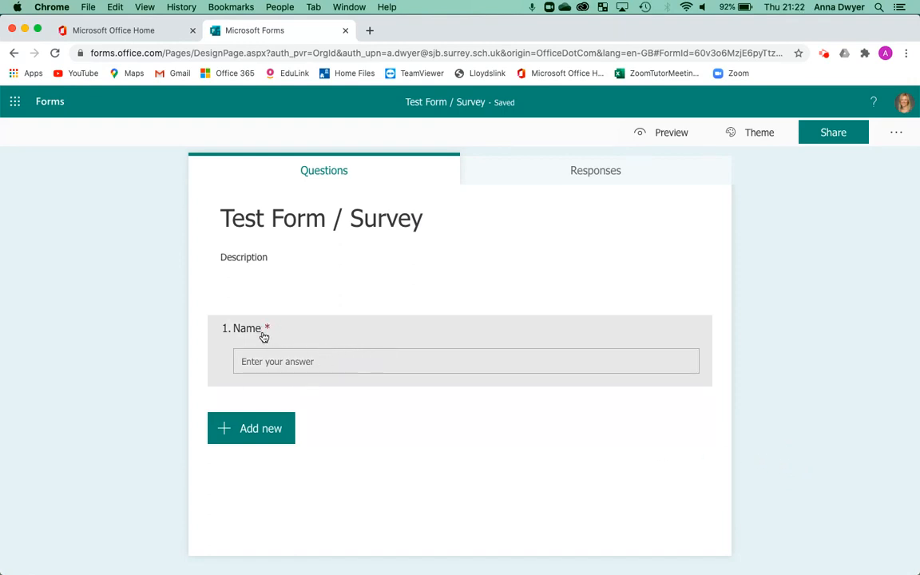
Step: Add a choice question reading "Choose one option" with the default Option 1 and Option 2, and dismiss the branching tip
{"action": "left_click", "coordinate": [250, 429]}
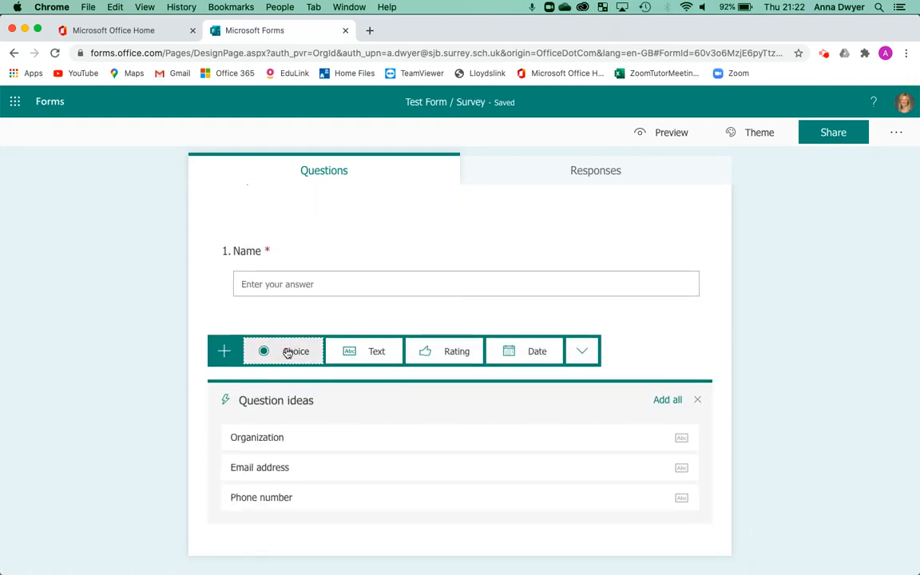
{"action": "left_click", "coordinate": [294, 351]}
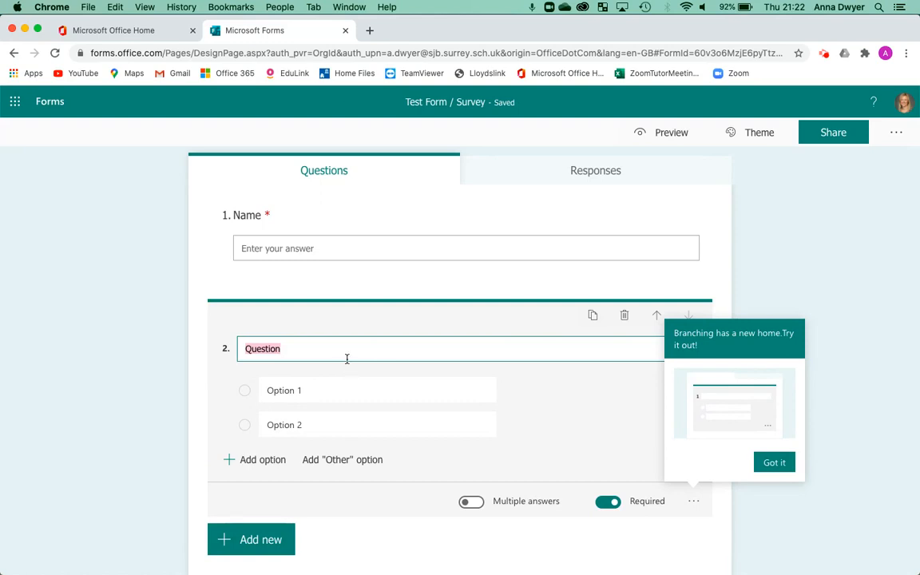
{"action": "type", "text": "Choose "}
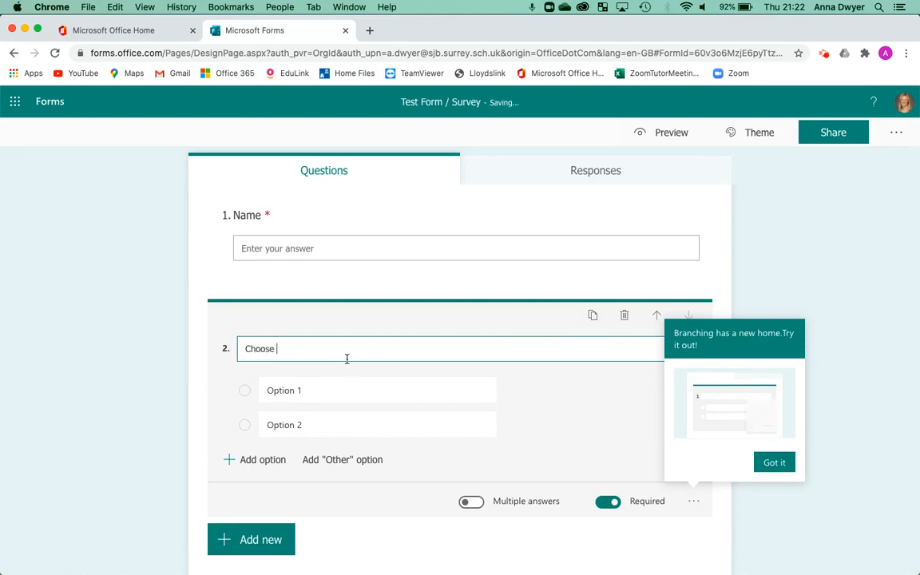
{"action": "type", "text": "one option"}
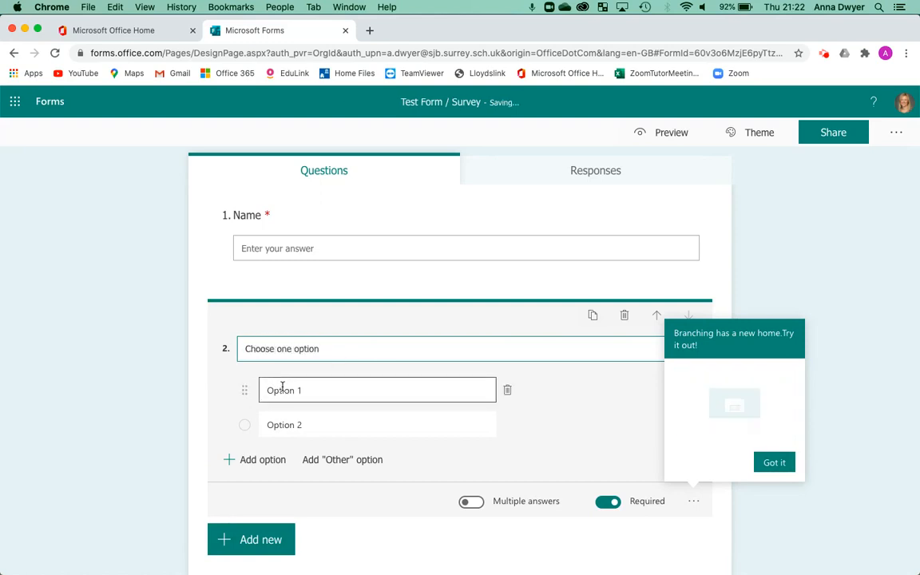
{"action": "left_click", "coordinate": [392, 390]}
{"action": "left_click", "coordinate": [312, 425]}
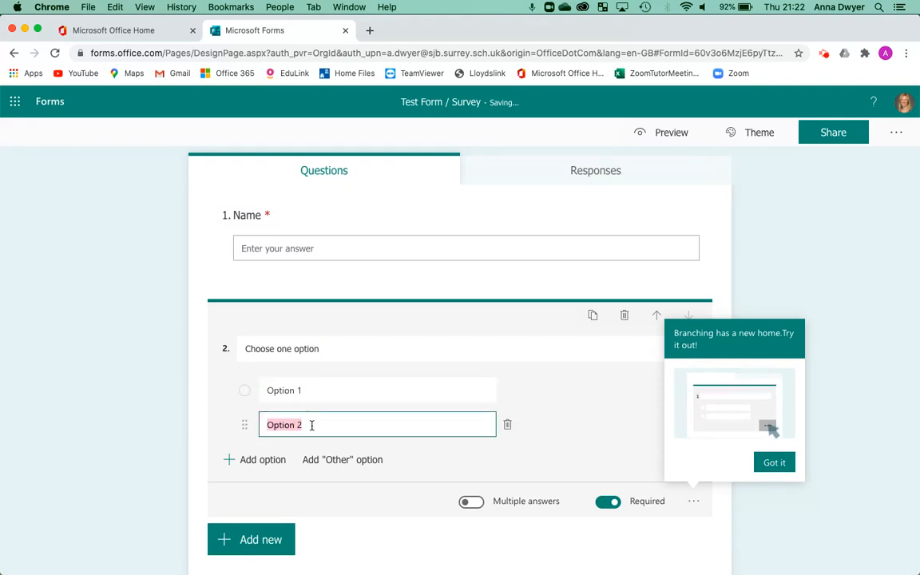
{"action": "scroll", "coordinate": [311, 427], "scroll_direction": "down", "scroll_amount": 1}
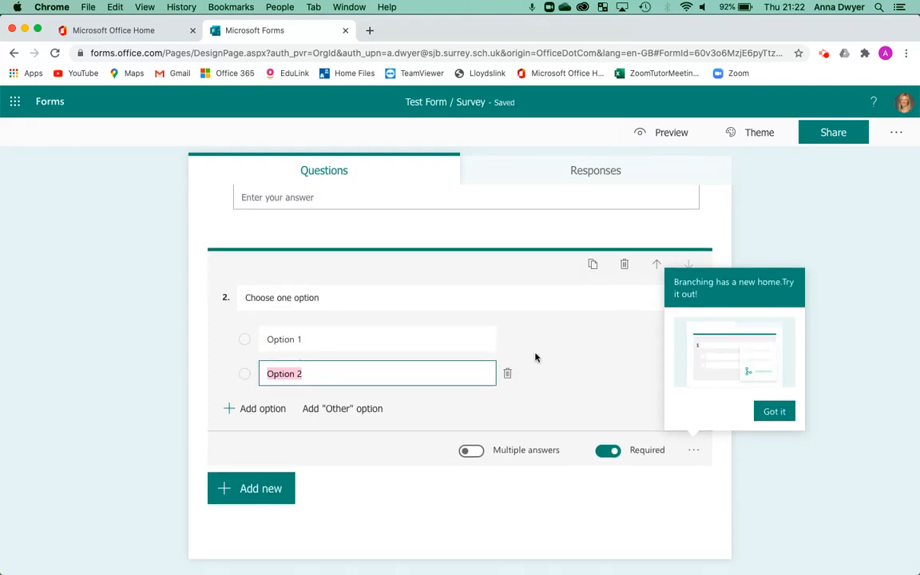
{"action": "left_click", "coordinate": [771, 413]}
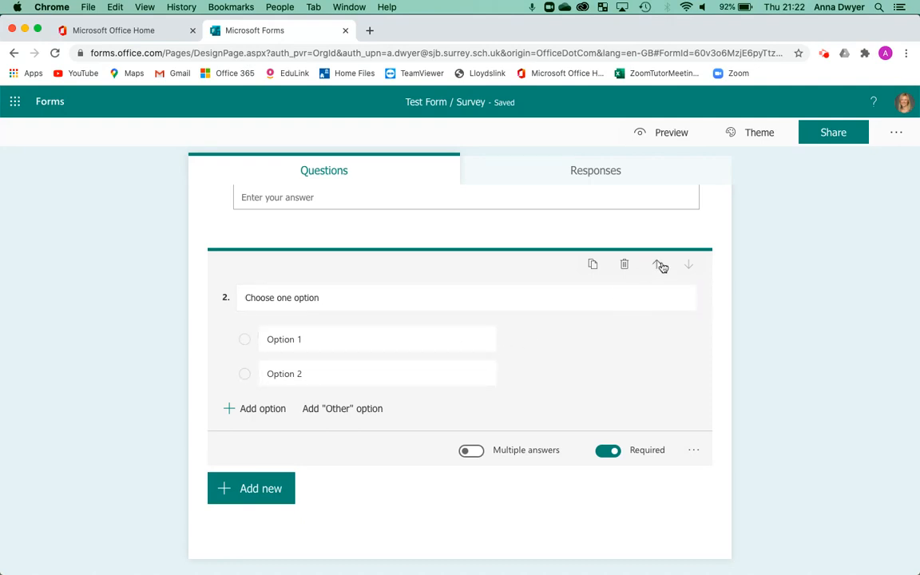
Step: Move the "Choose one option" question above the Name question and back below it
{"action": "scroll", "coordinate": [658, 273], "scroll_direction": "up", "scroll_amount": 2}
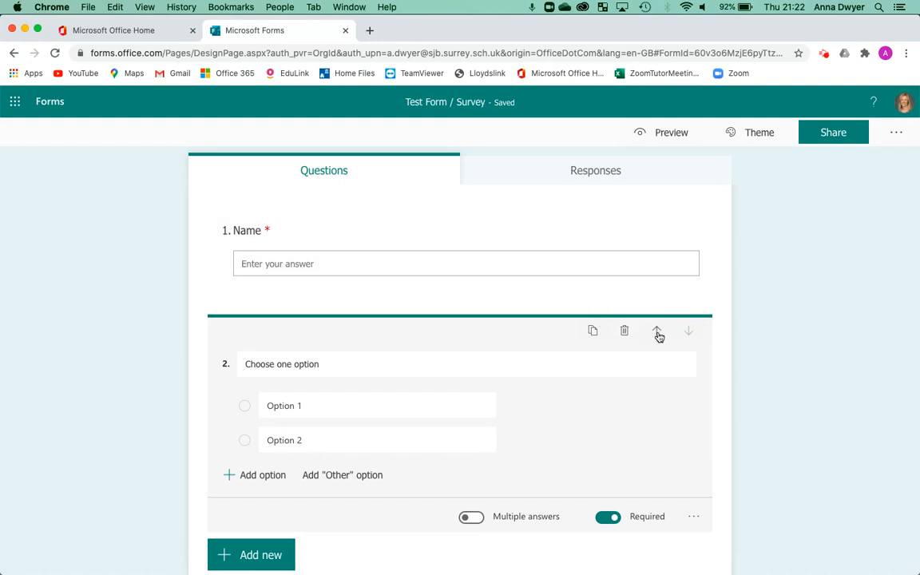
{"action": "left_click", "coordinate": [657, 334]}
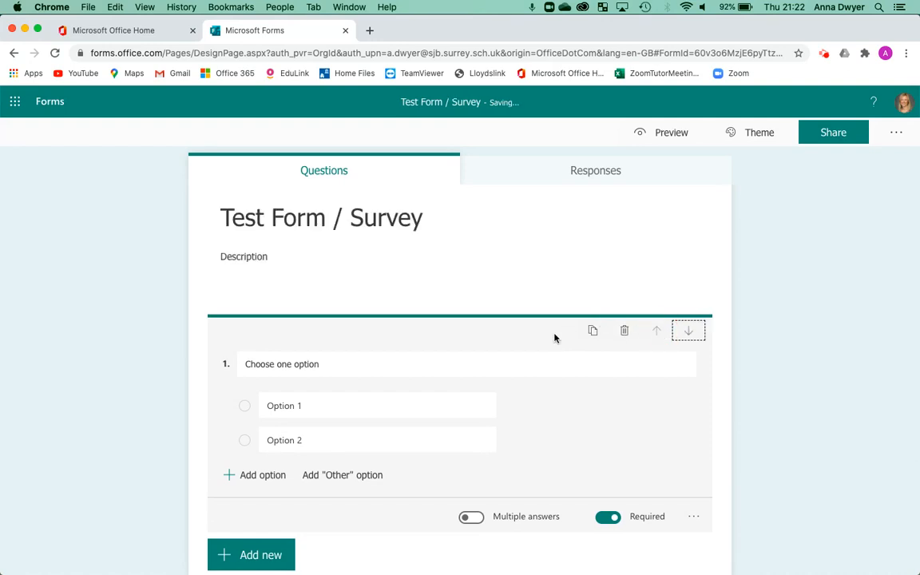
{"action": "scroll", "coordinate": [555, 338], "scroll_direction": "down", "scroll_amount": 4}
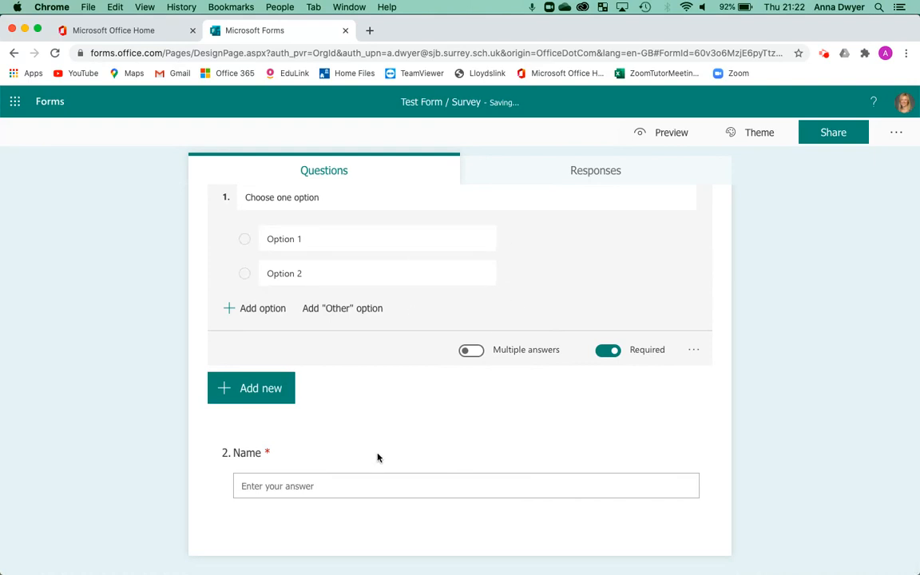
{"action": "scroll", "coordinate": [823, 277], "scroll_direction": "up", "scroll_amount": 3}
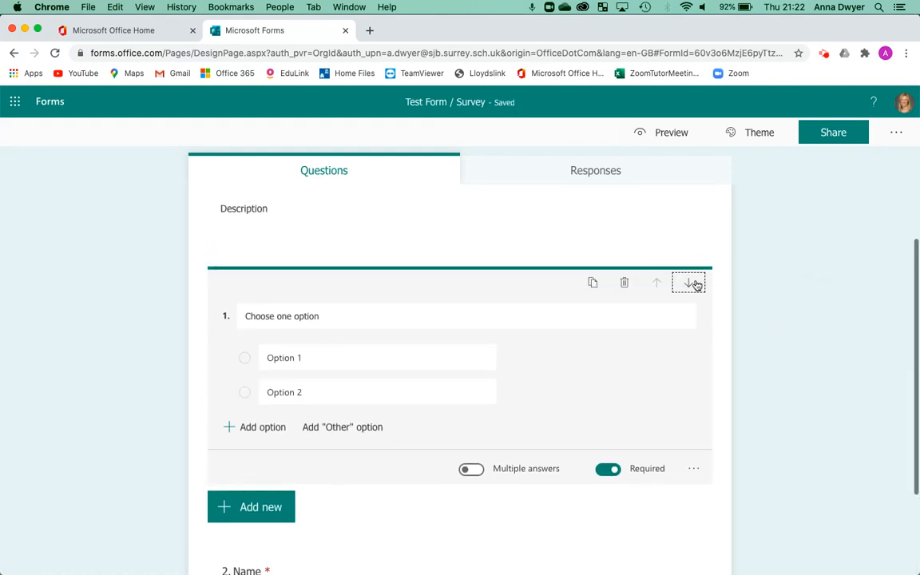
{"action": "left_click", "coordinate": [695, 284]}
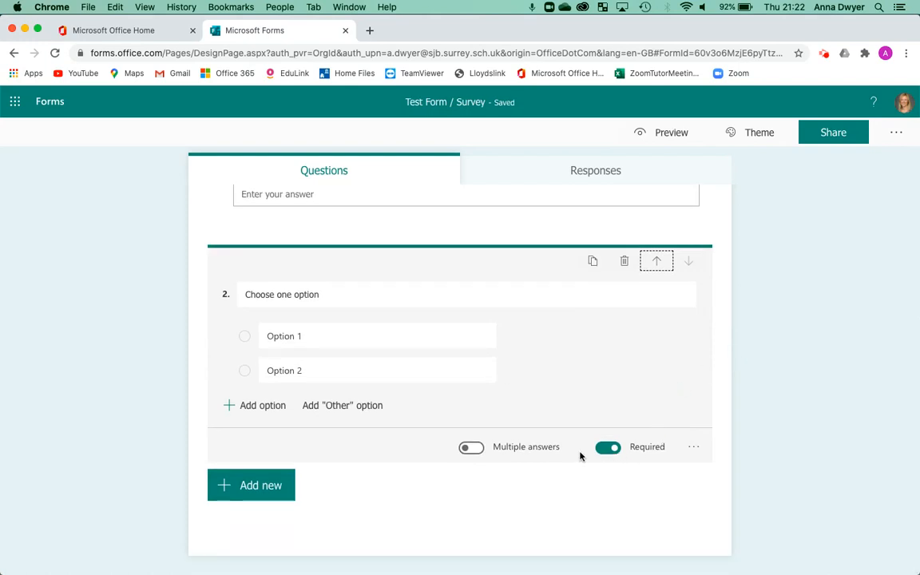
Step: Allow multiple answers for the "Choose one option" question
{"action": "left_click", "coordinate": [473, 448]}
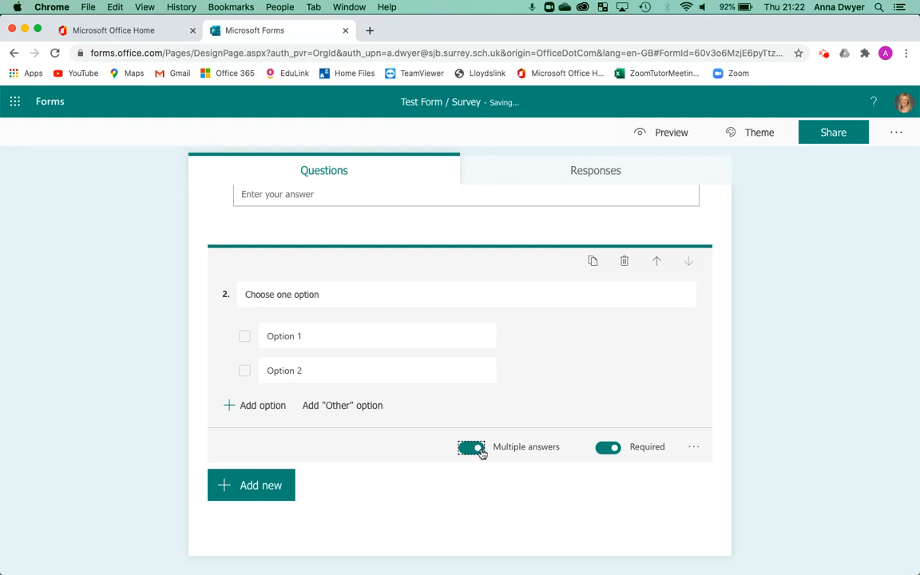
Step: Turn off multiple answers for the "Choose one option" question and add a five-level star rating question reading "Star rating"
{"action": "left_click", "coordinate": [472, 450]}
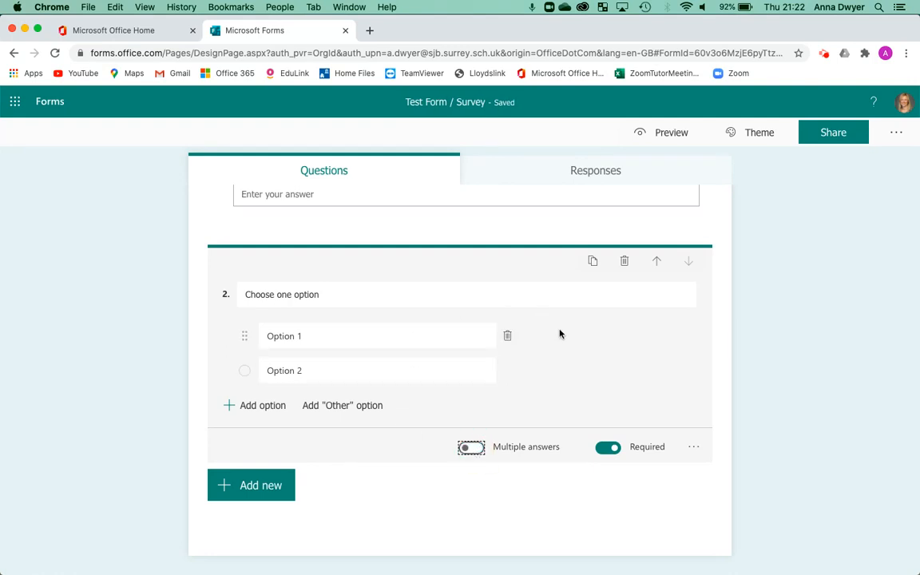
{"action": "left_click", "coordinate": [246, 492]}
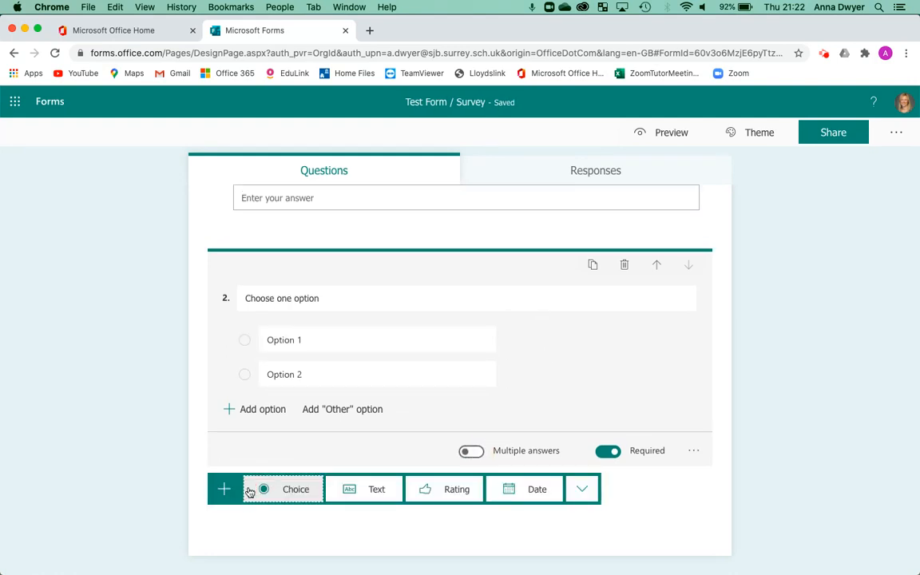
{"action": "left_click", "coordinate": [439, 497]}
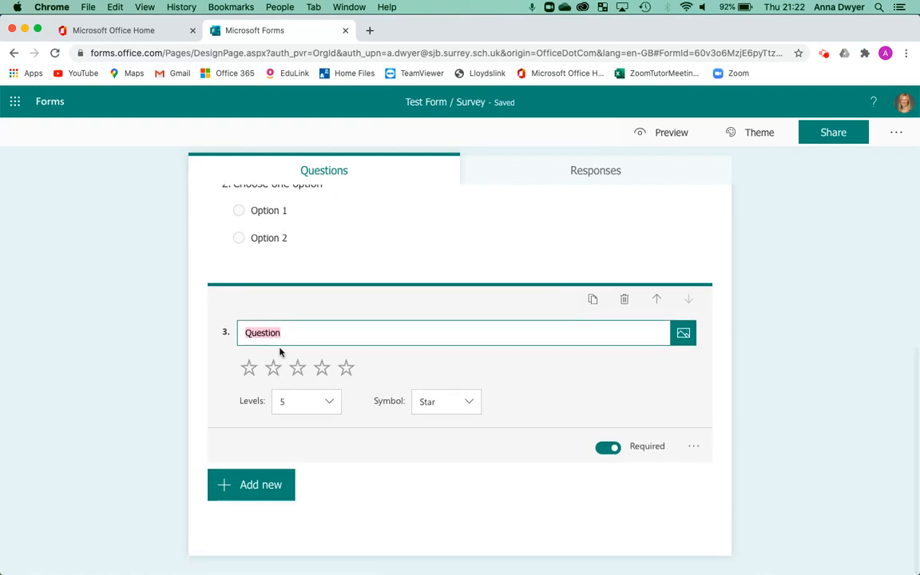
{"action": "type", "text": "Star rating"}
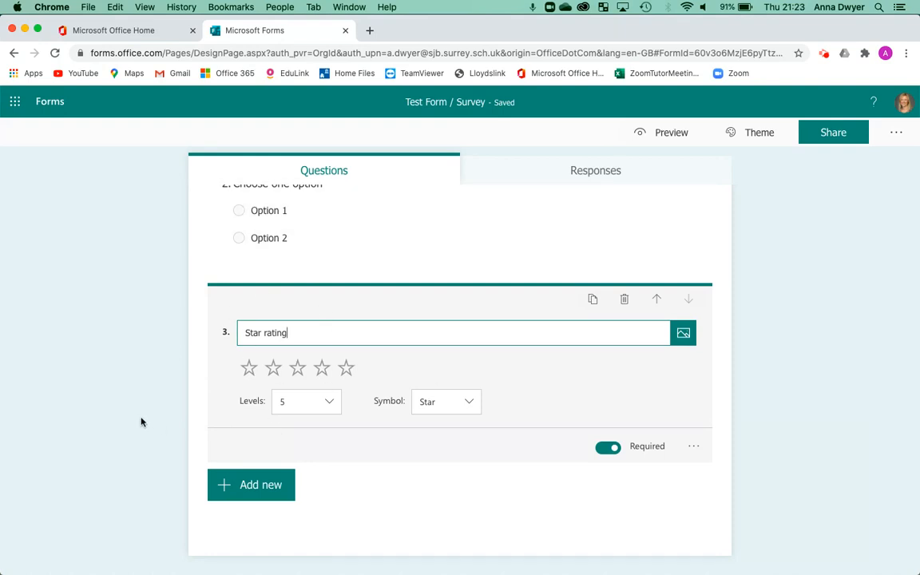
{"action": "scroll", "coordinate": [319, 495], "scroll_direction": "up", "scroll_amount": 1}
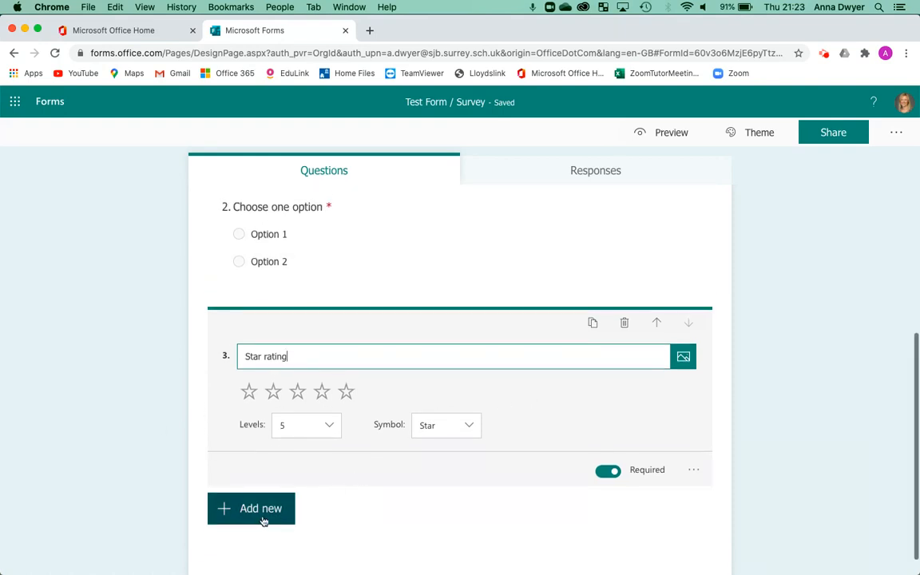
{"action": "scroll", "coordinate": [589, 360], "scroll_direction": "down", "scroll_amount": 1}
{"action": "left_click", "coordinate": [482, 515]}
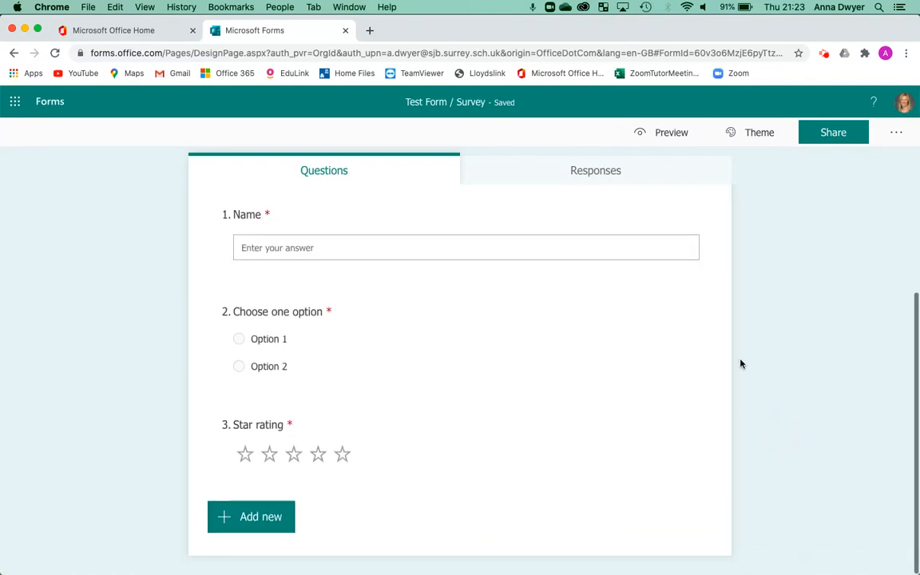
Step: Preview the form in the computer and mobile layouts, and return to the question editor
{"action": "left_click", "coordinate": [653, 136]}
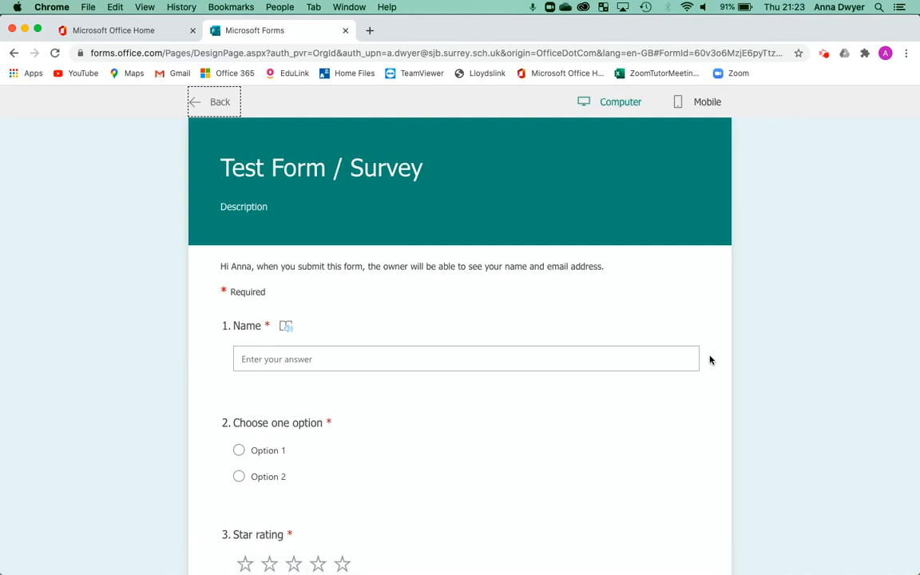
{"action": "scroll", "coordinate": [699, 357], "scroll_direction": "down", "scroll_amount": 5}
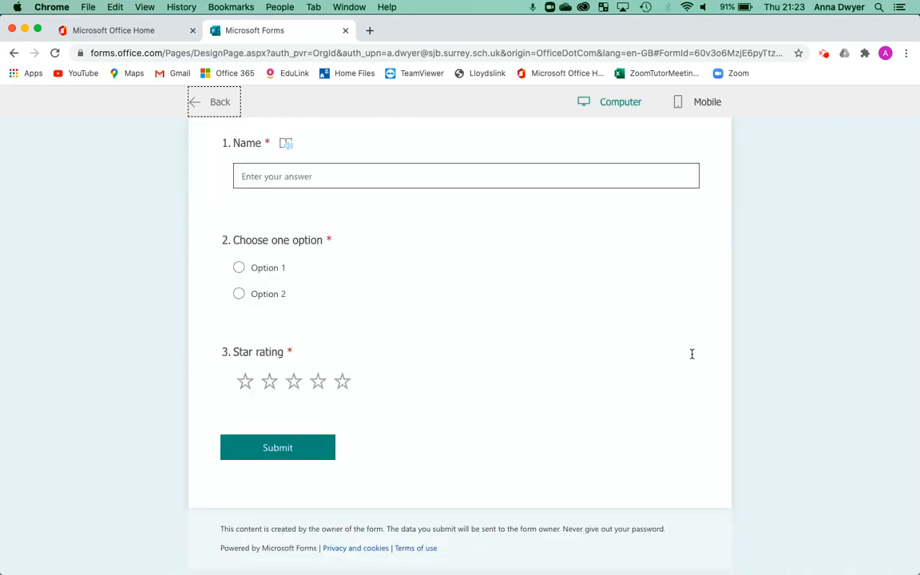
{"action": "scroll", "coordinate": [692, 358], "scroll_direction": "up", "scroll_amount": 5}
{"action": "scroll", "coordinate": [692, 357], "scroll_direction": "down", "scroll_amount": 5}
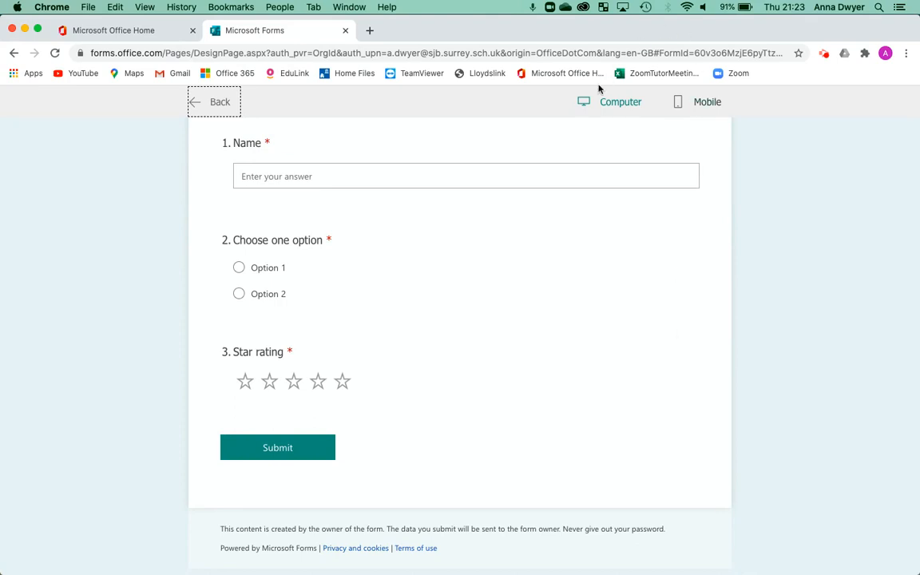
{"action": "left_click", "coordinate": [696, 105]}
{"action": "scroll", "coordinate": [727, 248], "scroll_direction": "down", "scroll_amount": 2}
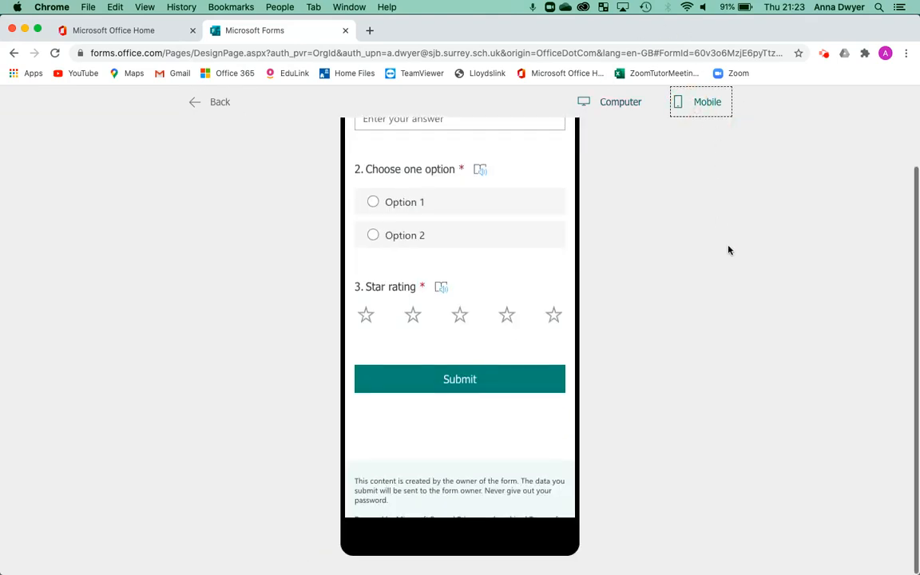
{"action": "scroll", "coordinate": [727, 249], "scroll_direction": "up", "scroll_amount": 2}
{"action": "left_click", "coordinate": [226, 104]}
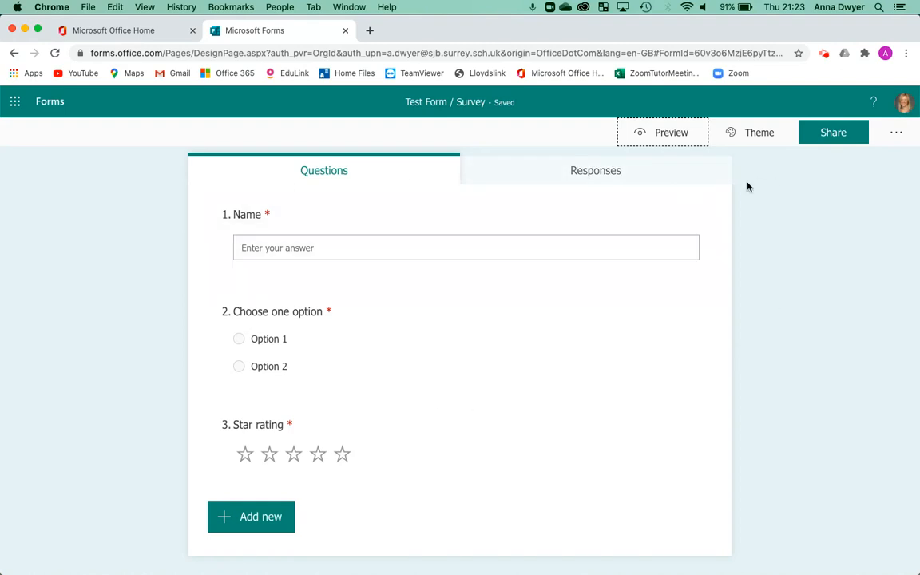
Step: Copy the form's organisation-only response link, set it so anyone with the link can respond, and copy the link again
{"action": "left_click", "coordinate": [834, 135]}
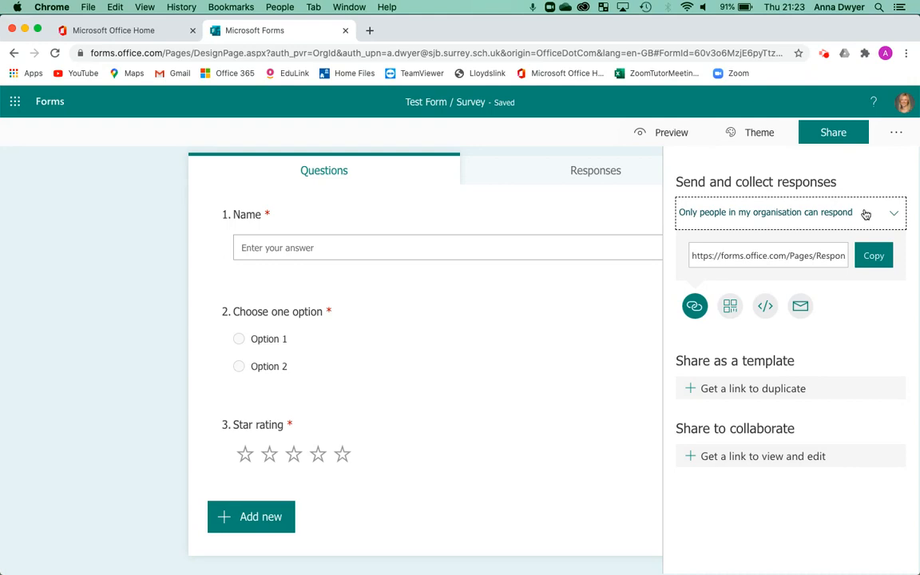
{"action": "left_click", "coordinate": [876, 256]}
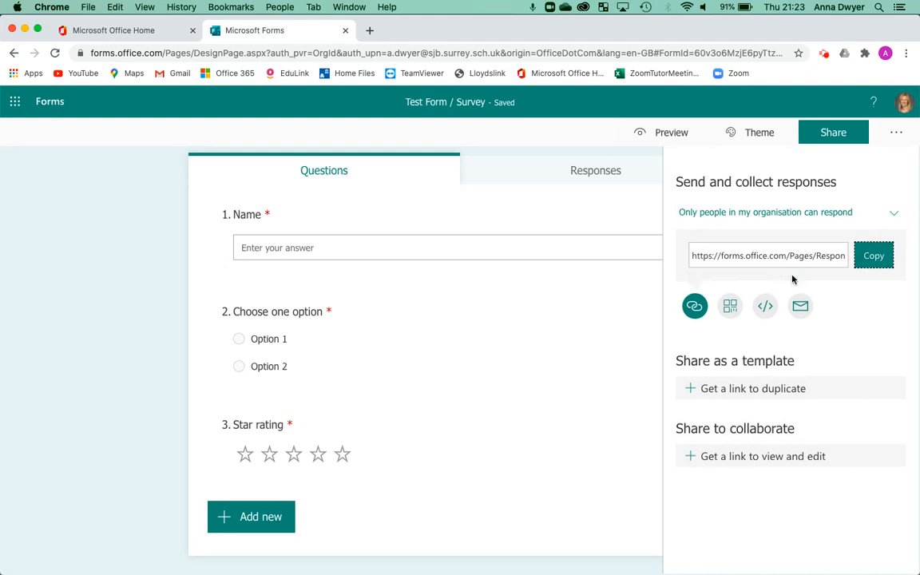
{"action": "left_click", "coordinate": [892, 214]}
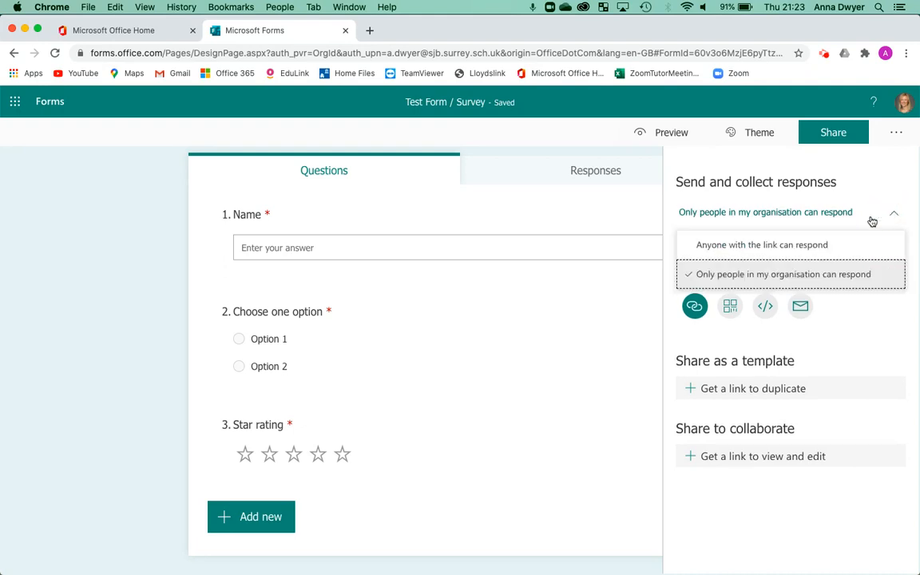
{"action": "left_click", "coordinate": [778, 248]}
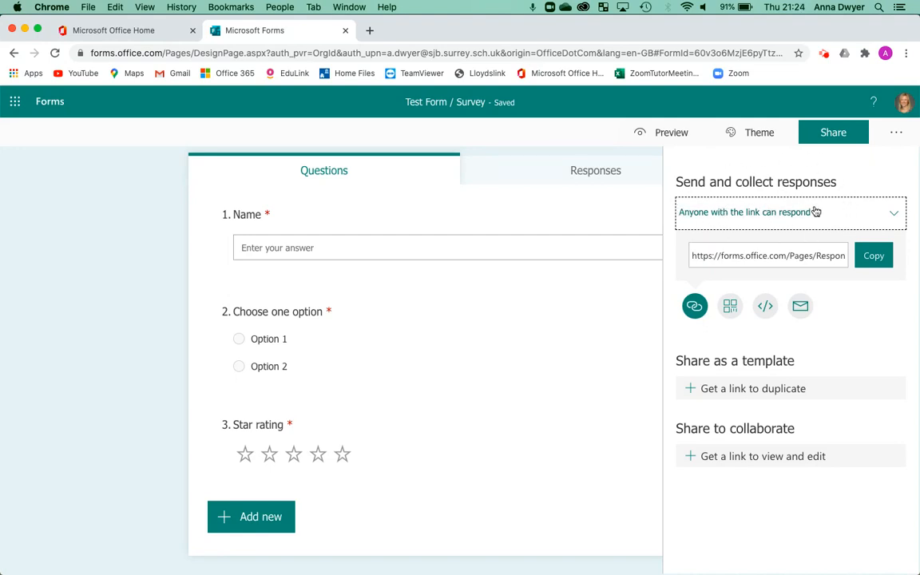
{"action": "left_click", "coordinate": [872, 259]}
Step: Close the form's browser tab, relaunch Forms from the Office 365 home page, and reopen "Test Form / Survey"
{"action": "left_click", "coordinate": [346, 31]}
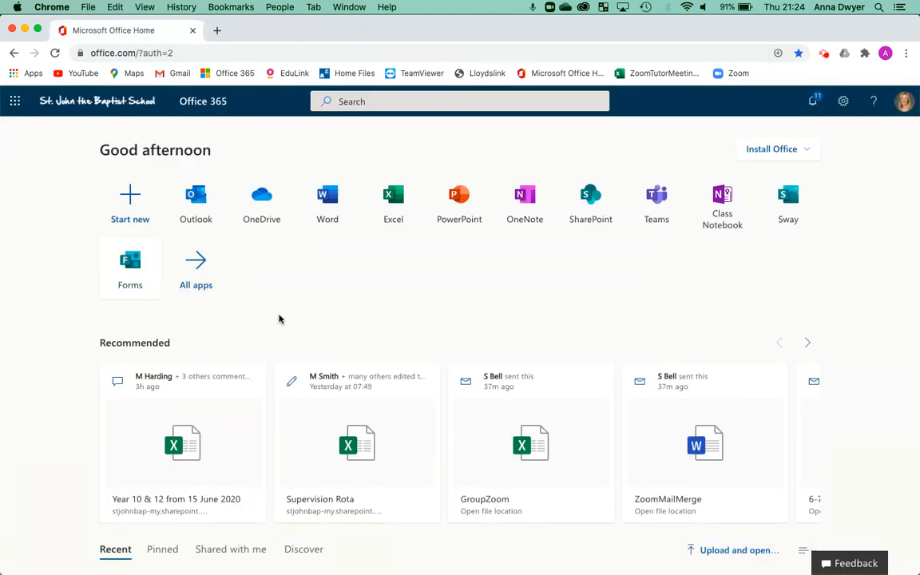
{"action": "left_click", "coordinate": [132, 262]}
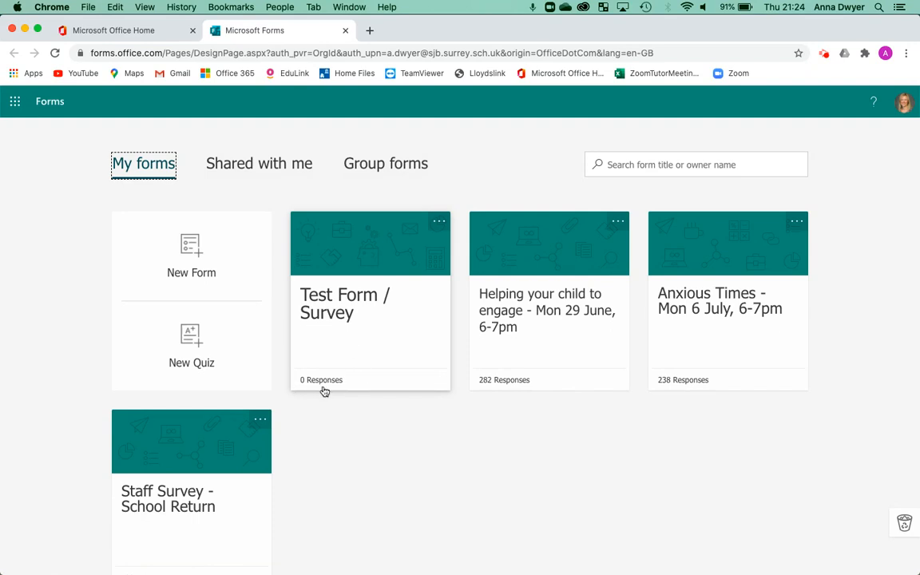
{"action": "left_click", "coordinate": [439, 222]}
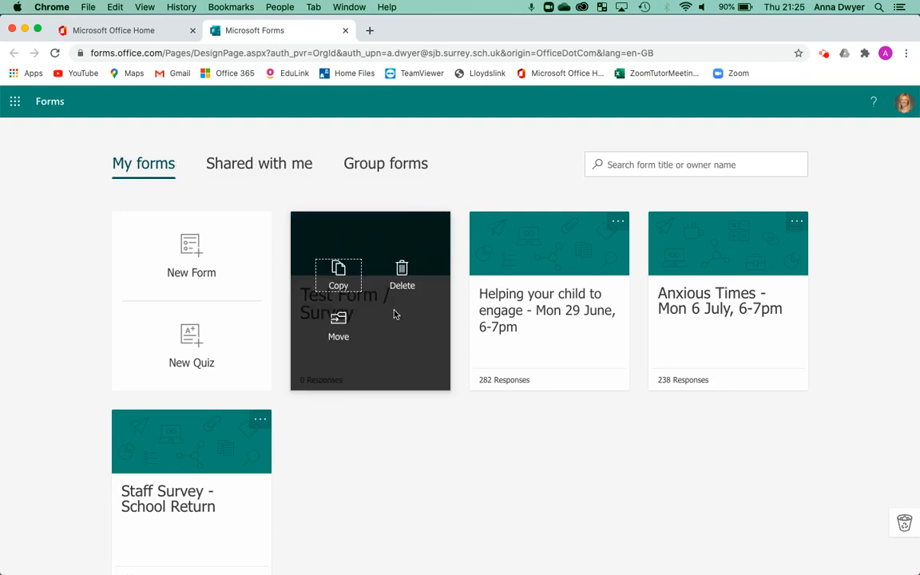
{"action": "left_click", "coordinate": [343, 421]}
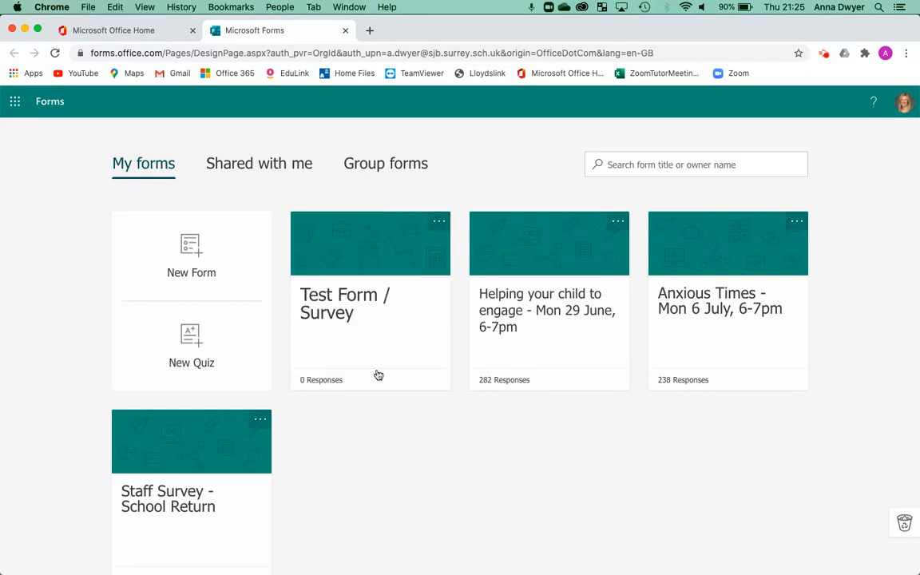
{"action": "left_click", "coordinate": [353, 314]}
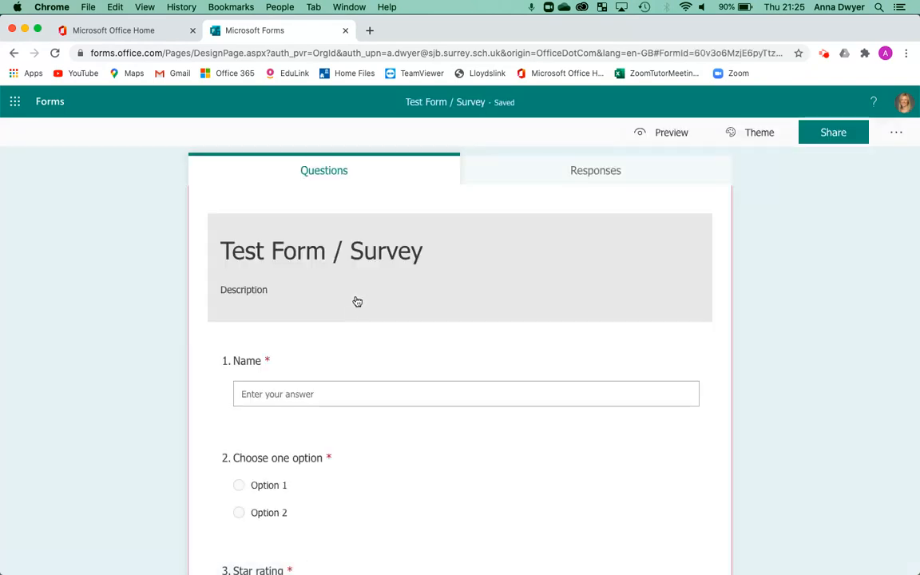
Step: Review the response summary of "Test Form / Survey"
{"action": "left_click", "coordinate": [589, 177]}
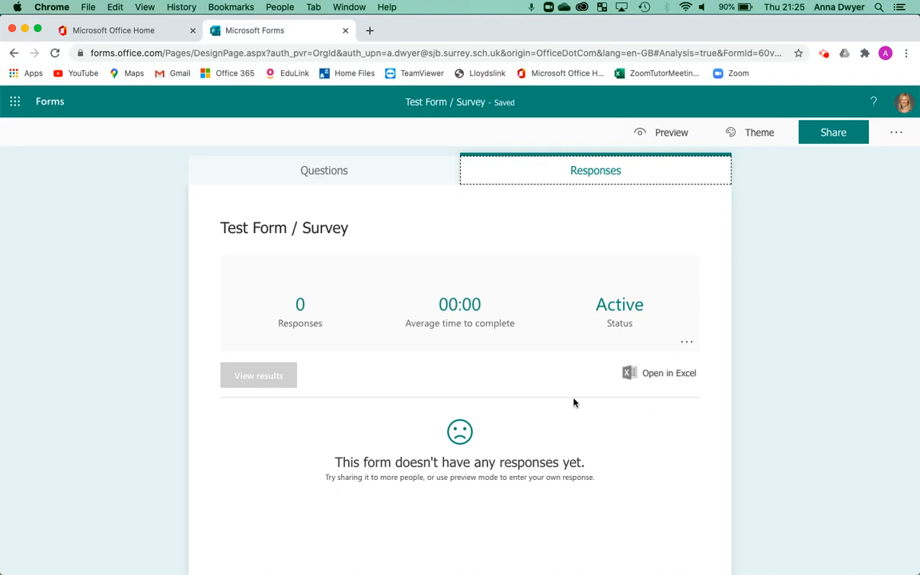
{"action": "scroll", "coordinate": [575, 400], "scroll_direction": "down", "scroll_amount": 1}
{"action": "scroll", "coordinate": [575, 399], "scroll_direction": "up", "scroll_amount": 1}
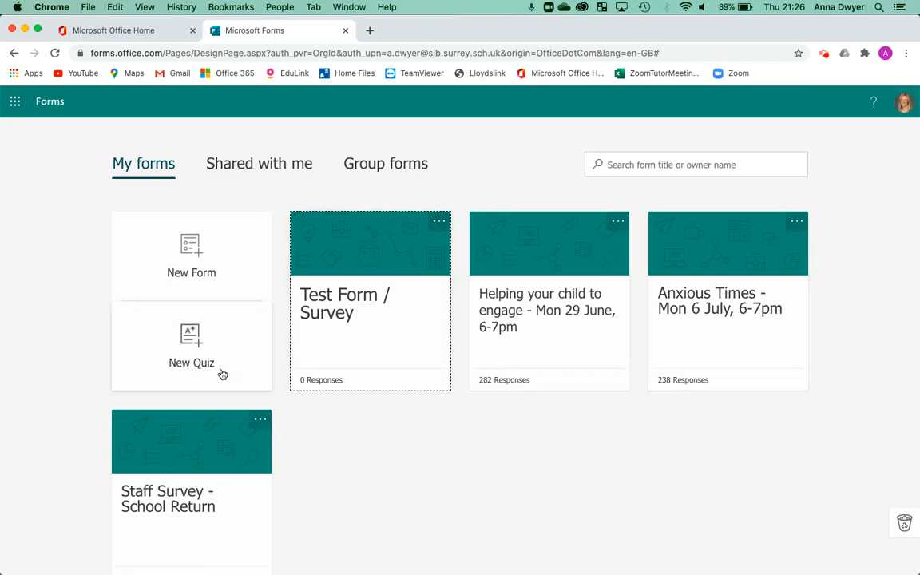
Step: Create a new quiz and add a choice question reading "Question 1"
{"action": "left_click", "coordinate": [191, 341]}
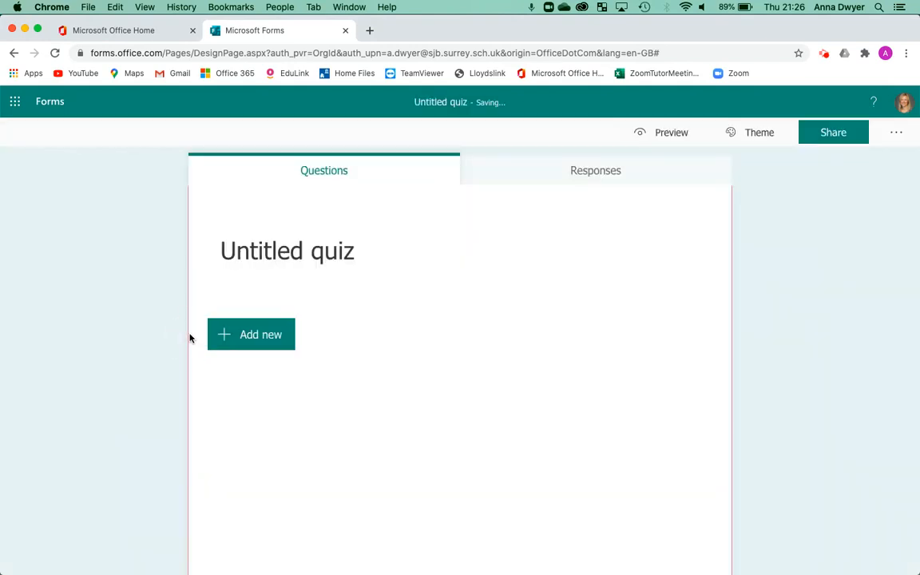
{"action": "left_click", "coordinate": [269, 334]}
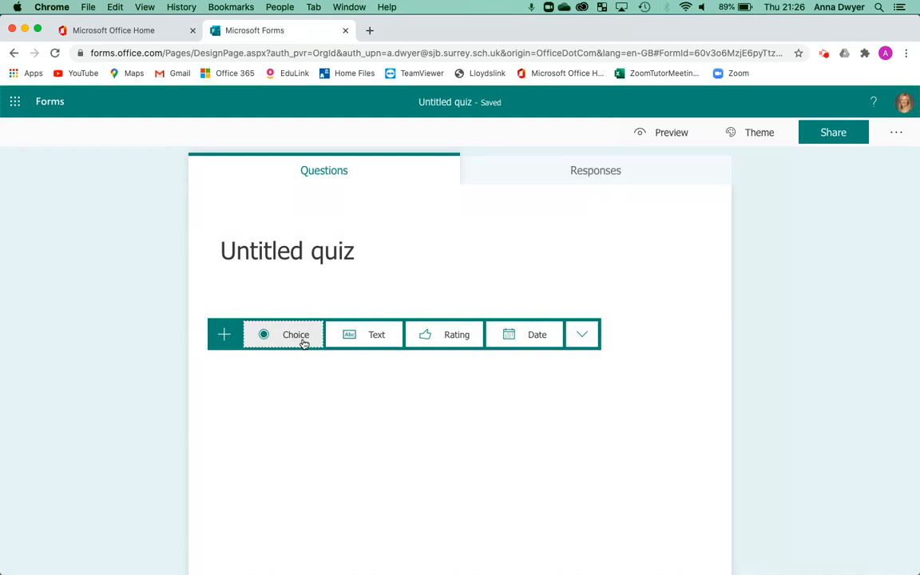
{"action": "left_click", "coordinate": [298, 341]}
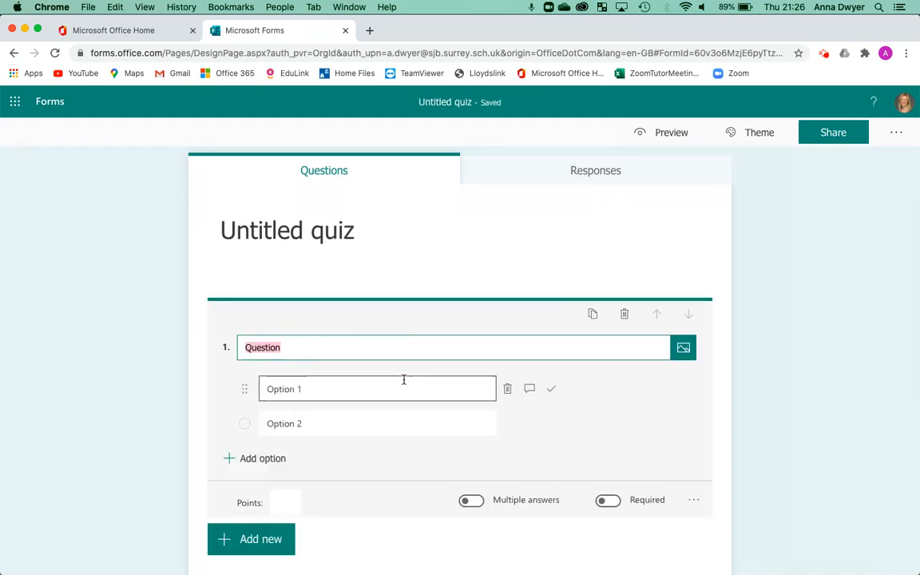
{"action": "scroll", "coordinate": [403, 380], "scroll_direction": "down", "scroll_amount": 1}
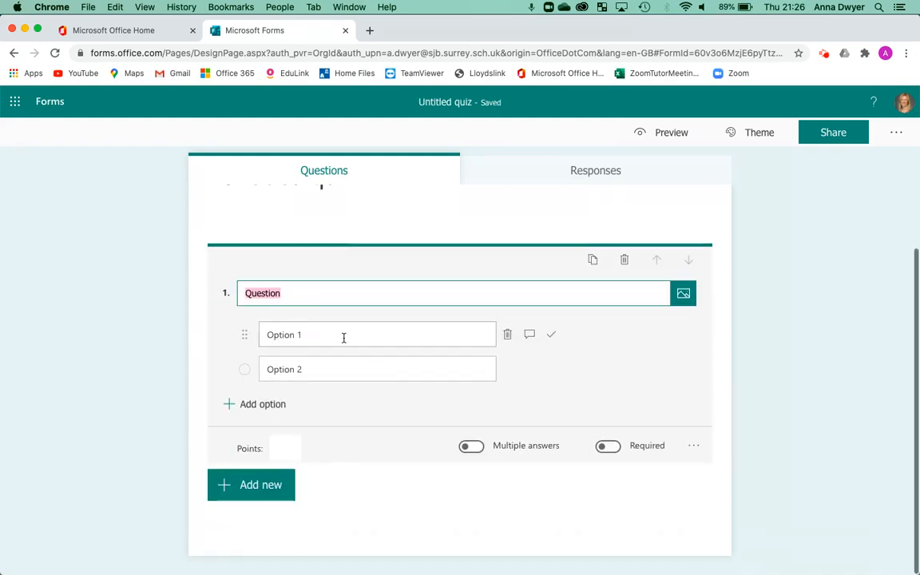
{"action": "left_click", "coordinate": [305, 294]}
{"action": "type", "text": "1"}
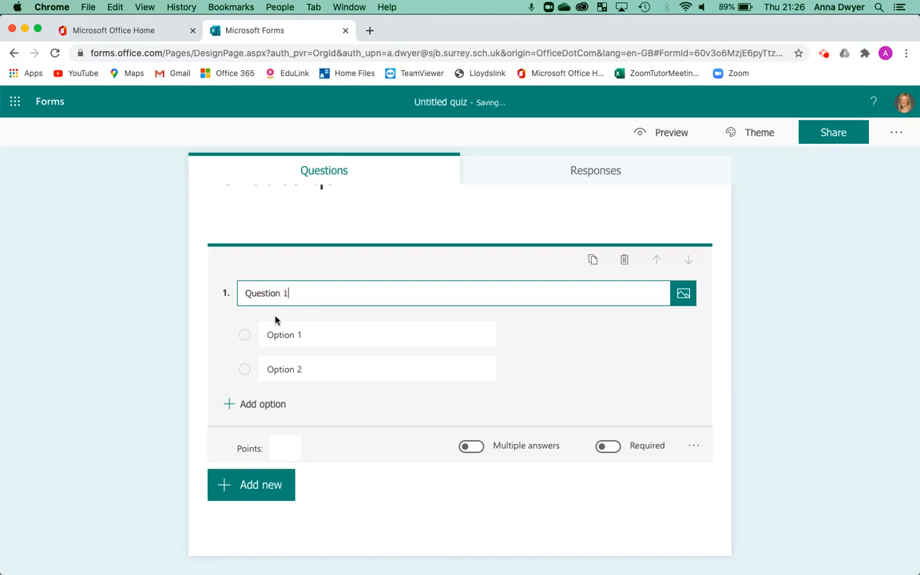
Step: Rename the two answer options of Question 1 as "Correct" and "Incorrect"
{"action": "left_click", "coordinate": [279, 334]}
{"action": "triple_click", "coordinate": [279, 335]}
{"action": "left_click", "coordinate": [347, 335]}
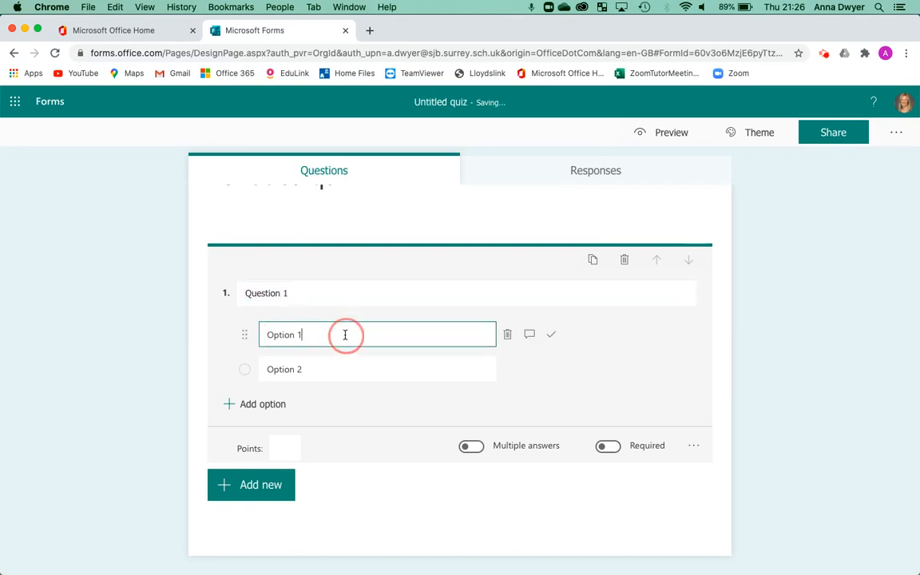
{"action": "triple_click", "coordinate": [384, 341]}
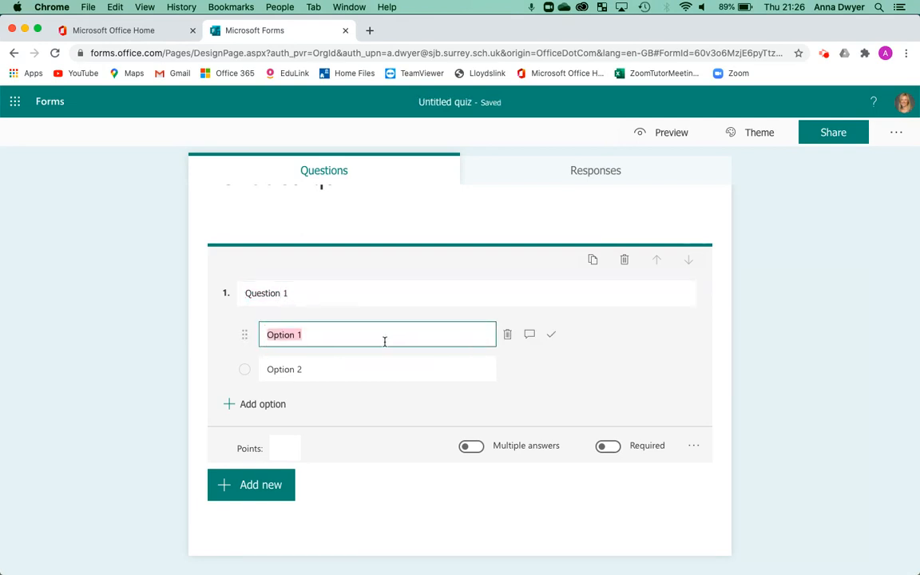
{"action": "type", "text": "Correct"}
{"action": "left_click", "coordinate": [304, 368]}
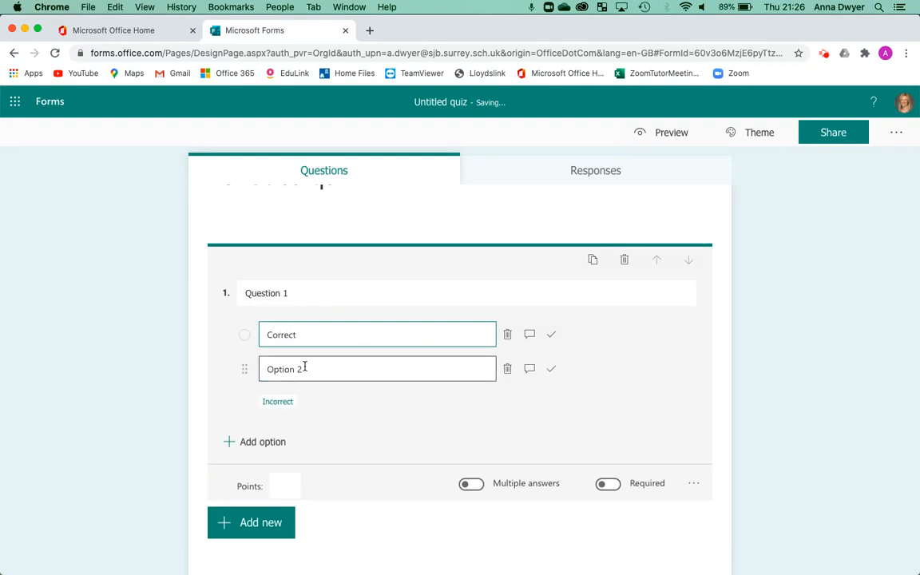
{"action": "triple_click", "coordinate": [339, 375]}
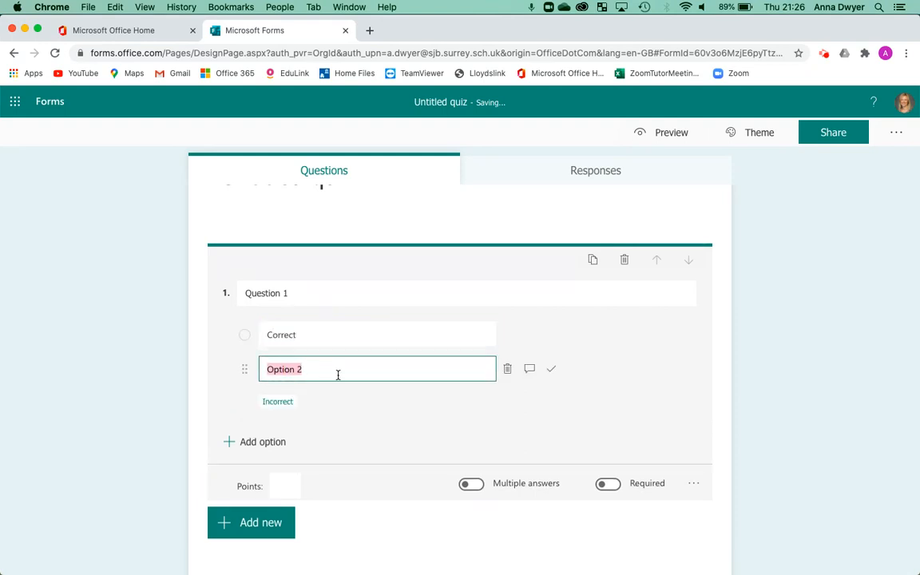
{"action": "type", "text": "Incor"}
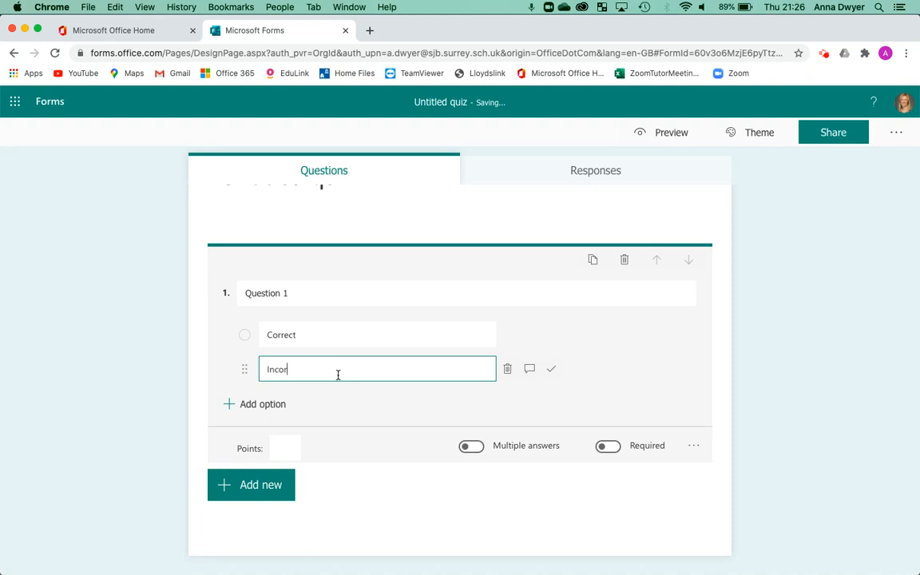
{"action": "type", "text": "rect"}
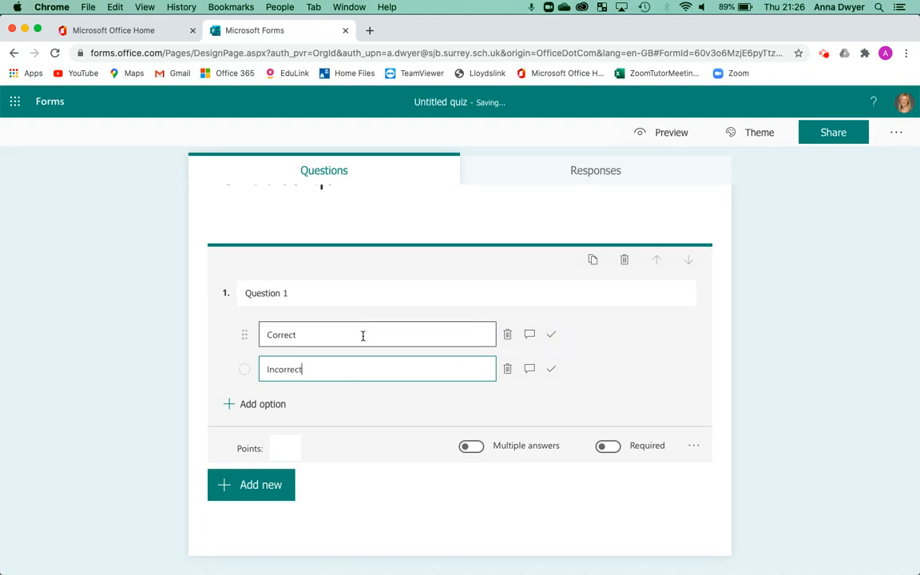
Step: Mark the "Correct" option as the correct answer to Question 1 and check its respondent message field, leaving it empty
{"action": "left_click", "coordinate": [551, 337]}
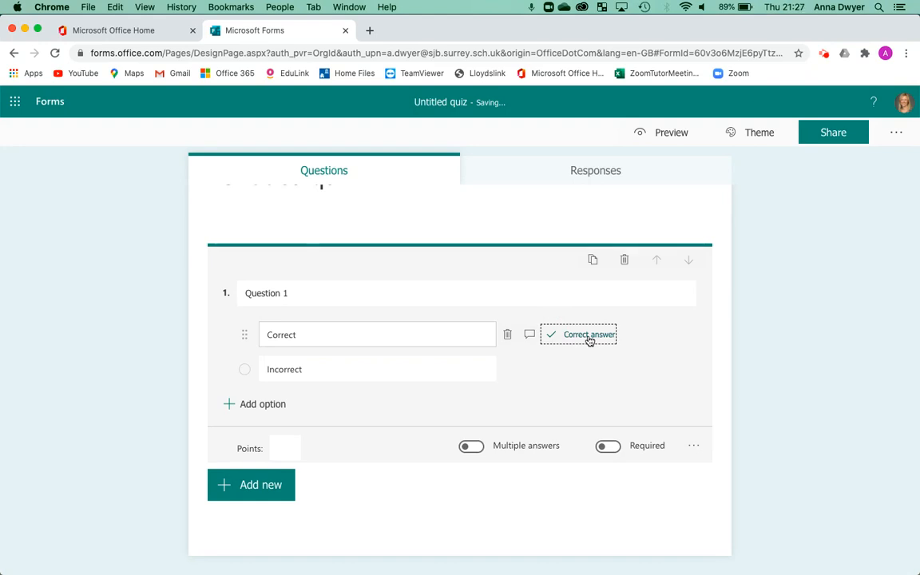
{"action": "left_click", "coordinate": [530, 336]}
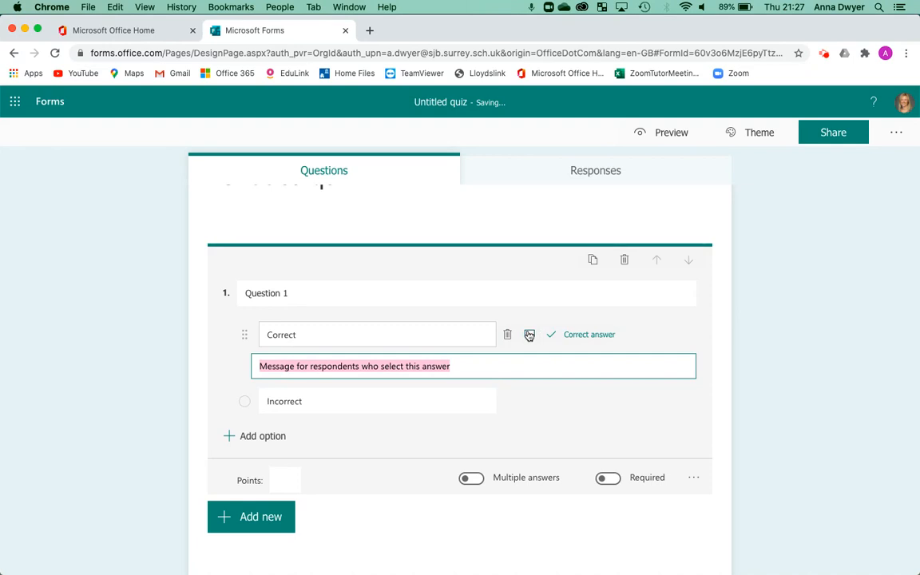
{"action": "left_click", "coordinate": [529, 339]}
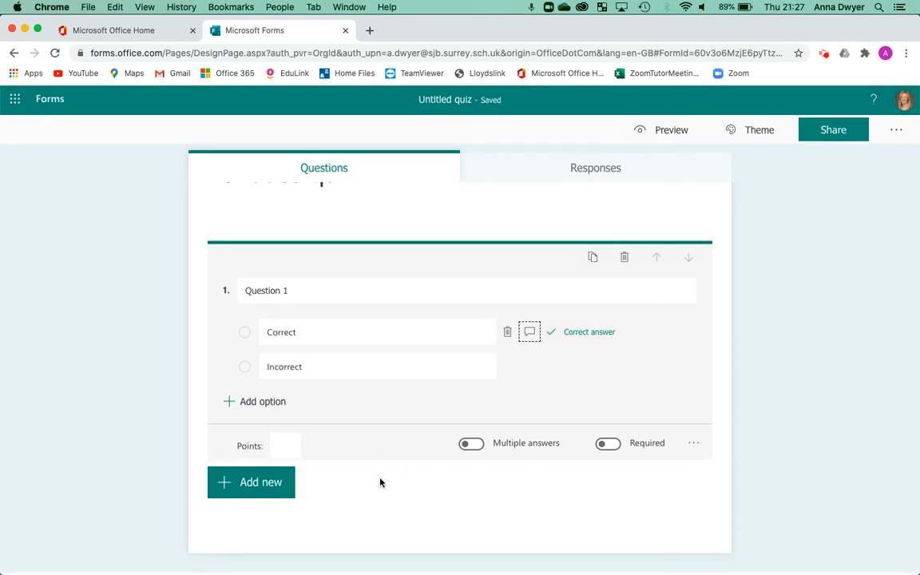
Step: Look at the question types available for the quiz, then view its response summary and sharing options
{"action": "left_click", "coordinate": [266, 487]}
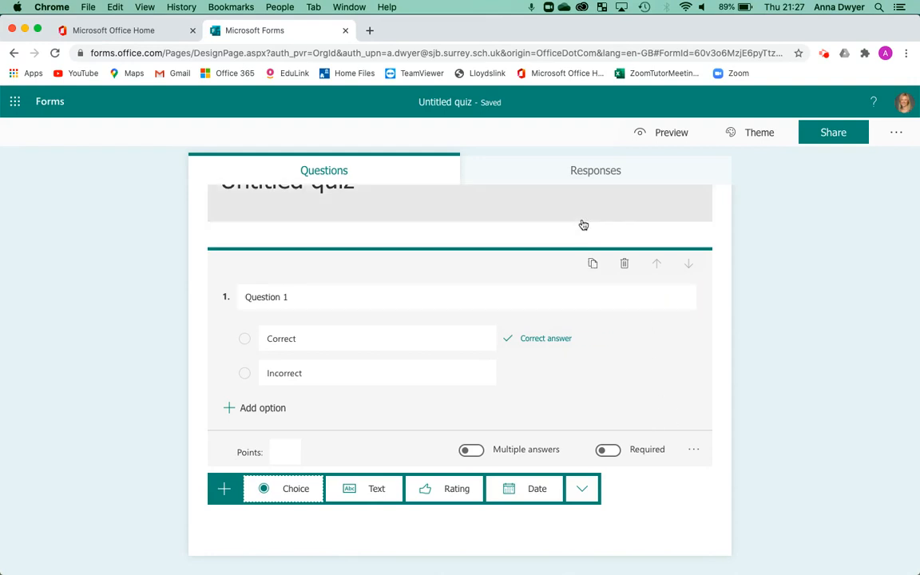
{"action": "left_click", "coordinate": [596, 173]}
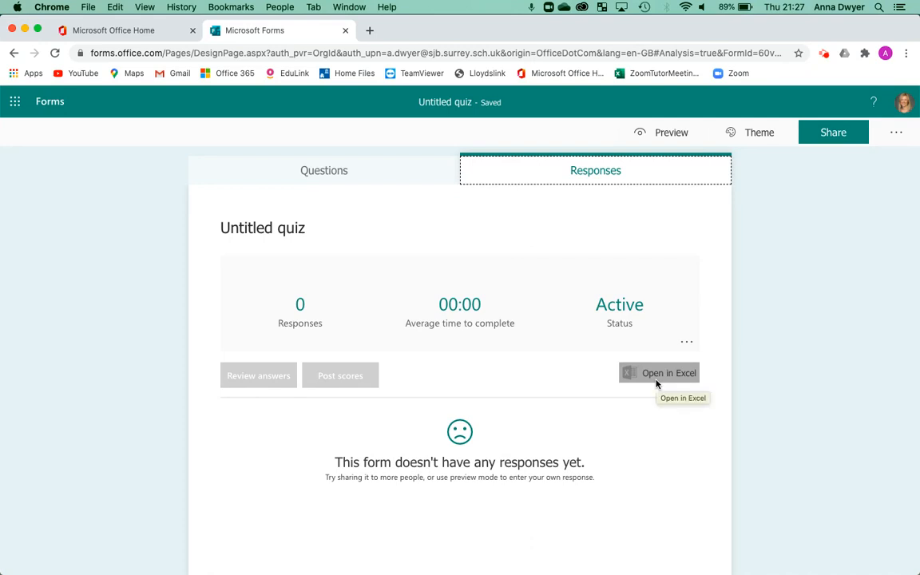
{"action": "left_click", "coordinate": [833, 134]}
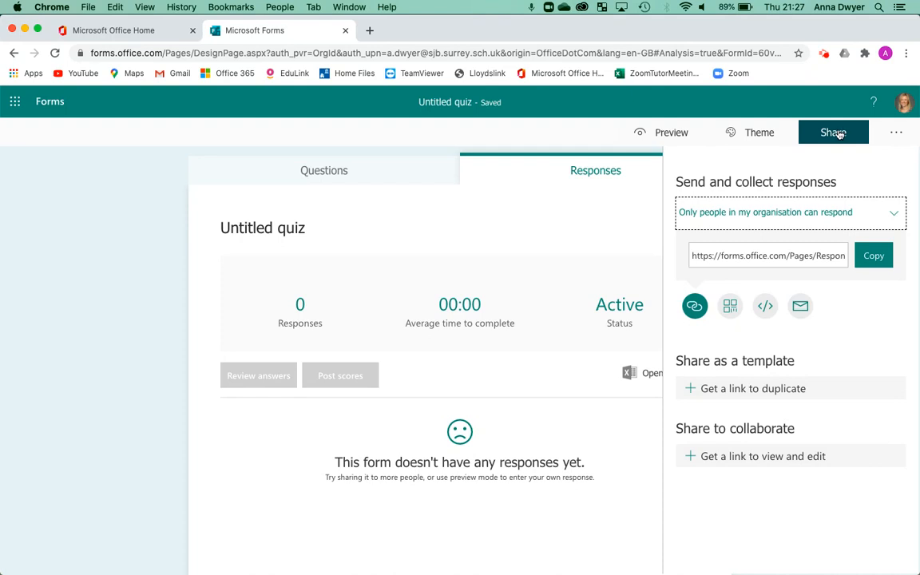
Step: Return to the Forms home page and view the group forms
{"action": "left_click", "coordinate": [50, 102]}
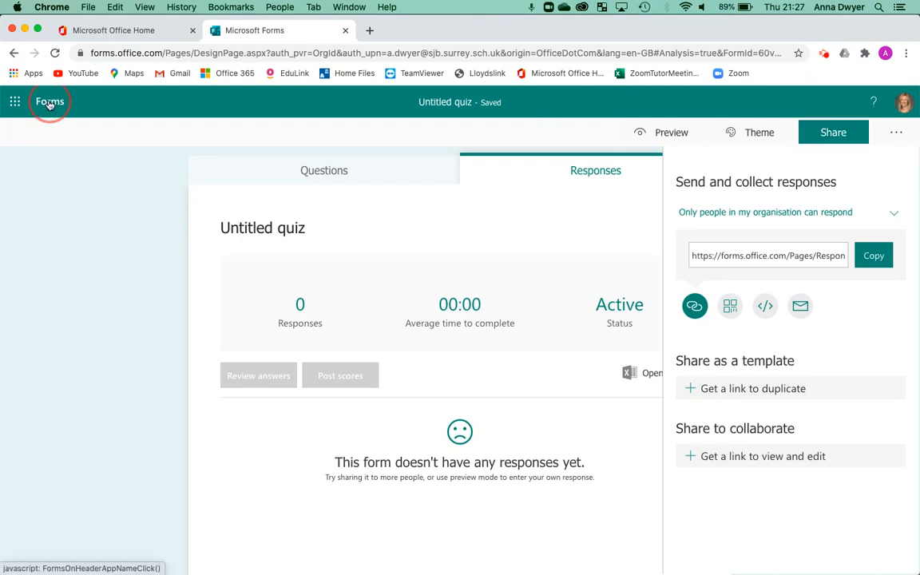
{"action": "left_click", "coordinate": [359, 168]}
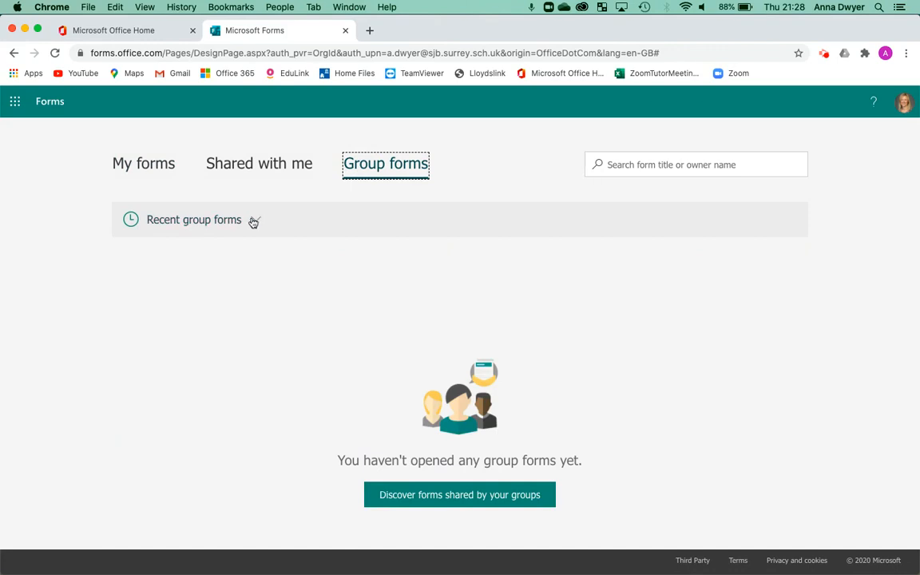
{"action": "left_click", "coordinate": [824, 53]}
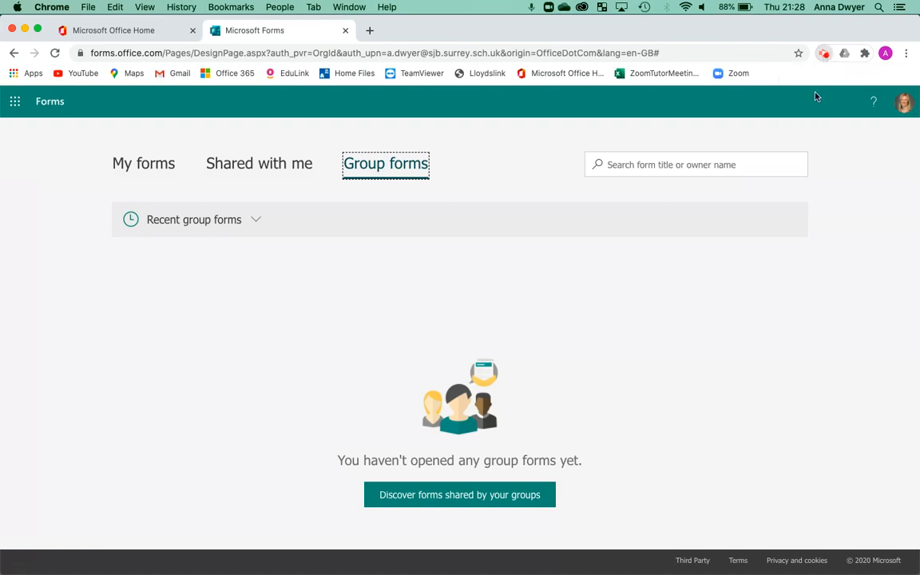